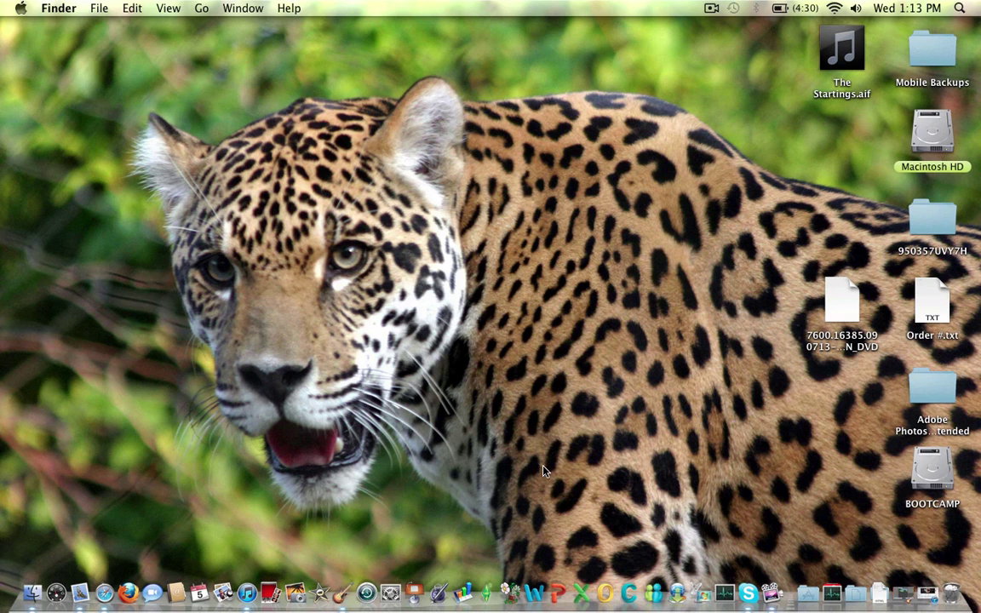
Switch to GarageBand with the song The Startings, view the application's version information and close it
{"action": "left_click", "coordinate": [338, 596]}
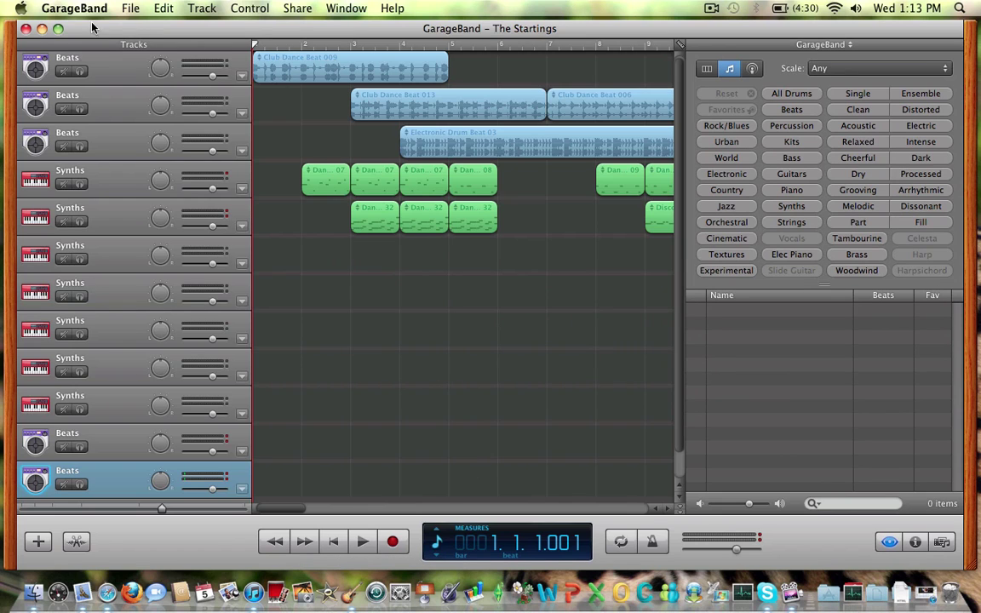
{"action": "left_click", "coordinate": [67, 7]}
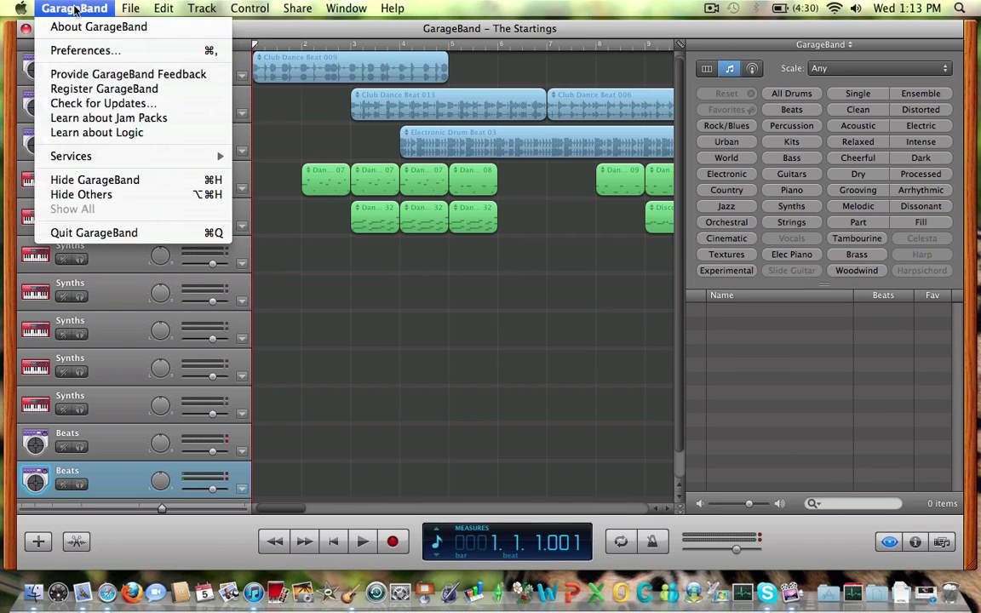
{"action": "left_click", "coordinate": [68, 27]}
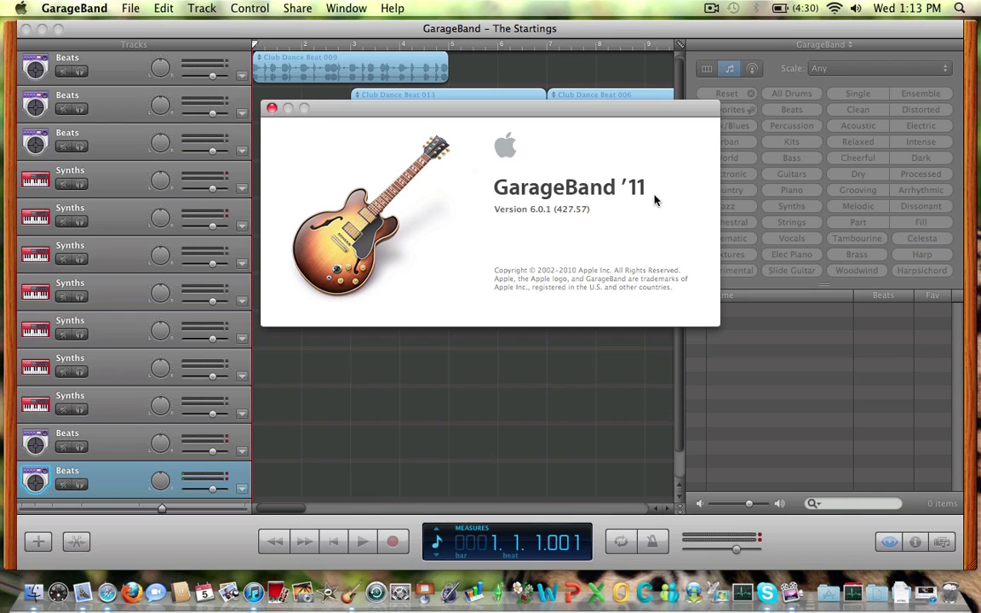
{"action": "left_click", "coordinate": [271, 109]}
{"action": "key", "text": "Right"}
{"action": "key", "text": "Right"}
{"action": "key", "text": "Right"}
{"action": "key", "text": "Right"}
{"action": "key", "text": "Right"}
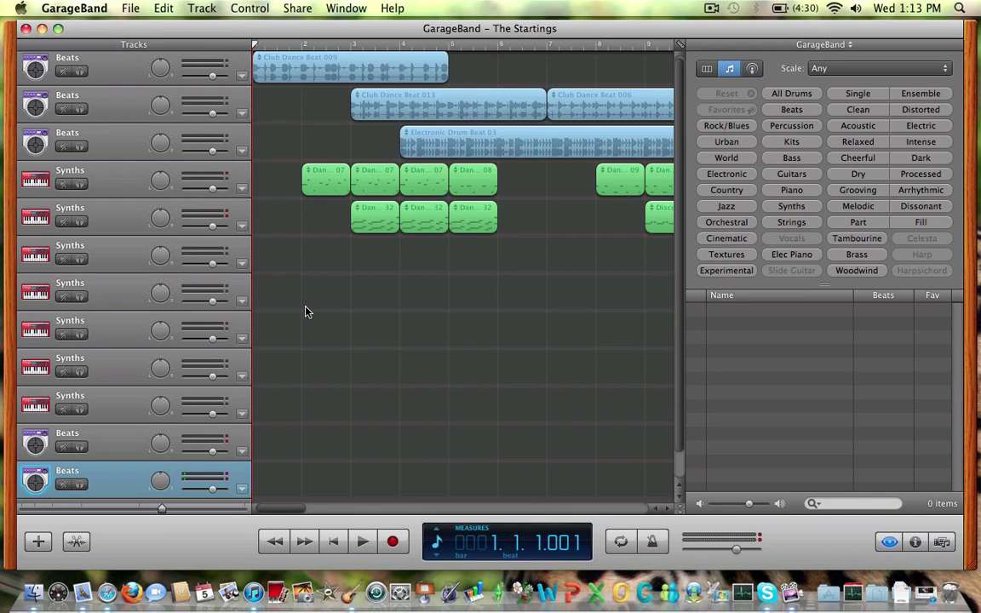
{"action": "key", "text": "XF86MonBrightnessDown"}
{"action": "key", "text": "XF86MonBrightnessDown"}
{"action": "key", "text": "Right"}
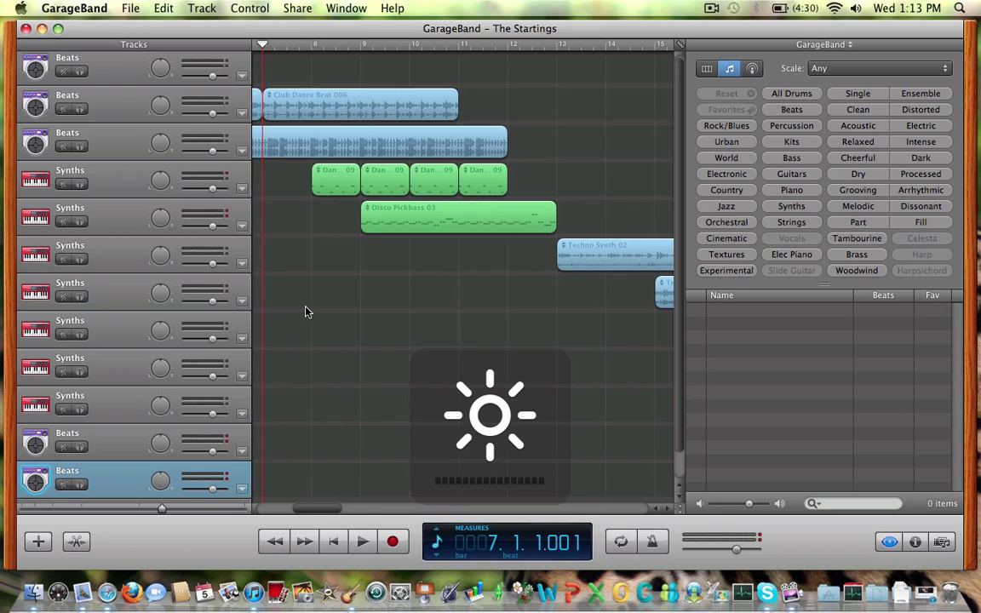
{"action": "key", "text": "Right"}
{"action": "key", "text": "Left"}
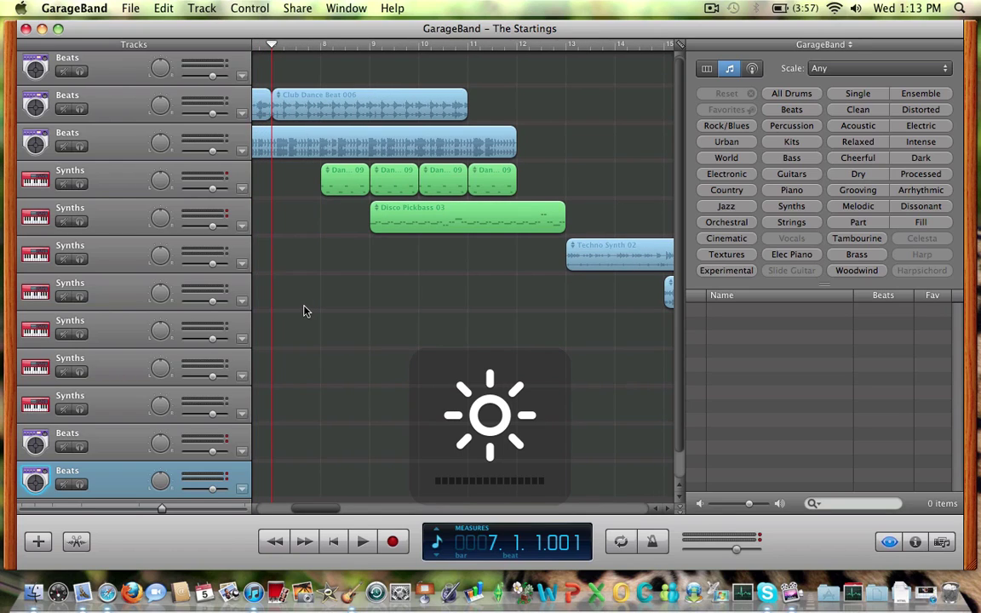
{"action": "key", "text": "XF86MonBrightnessUp"}
{"action": "key", "text": "XF86MonBrightnessUp"}
{"action": "key", "text": "Right"}
{"action": "key", "text": "XF86MonBrightnessDown"}
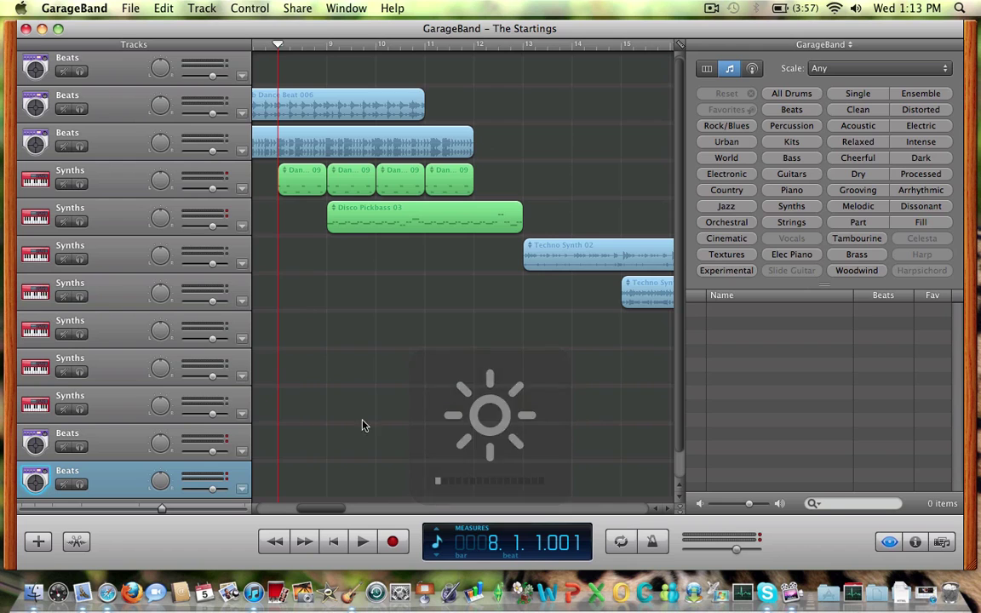
Play The Startings from bar 1 through to the closing beat regions with the counter showing time, and stop playback
{"action": "left_click_drag", "start_coordinate": [309, 512], "coordinate": [226, 459]}
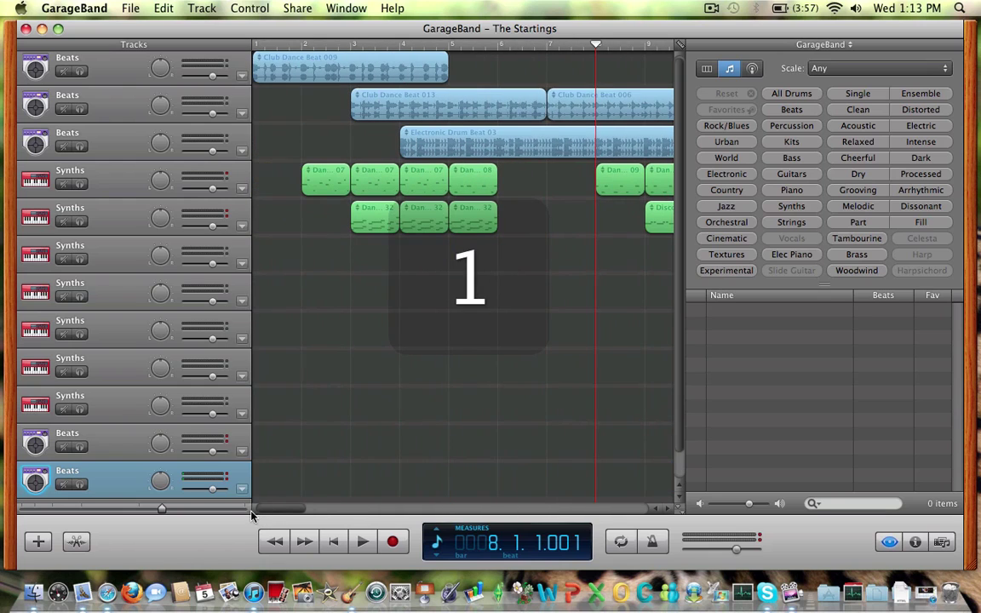
{"action": "left_click", "coordinate": [253, 46]}
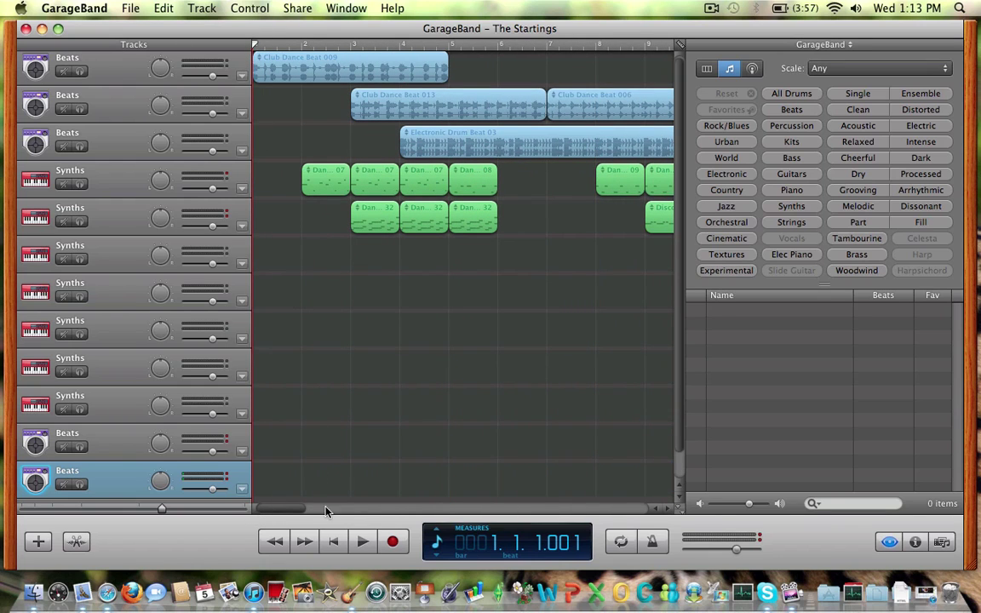
{"action": "left_click", "coordinate": [362, 543]}
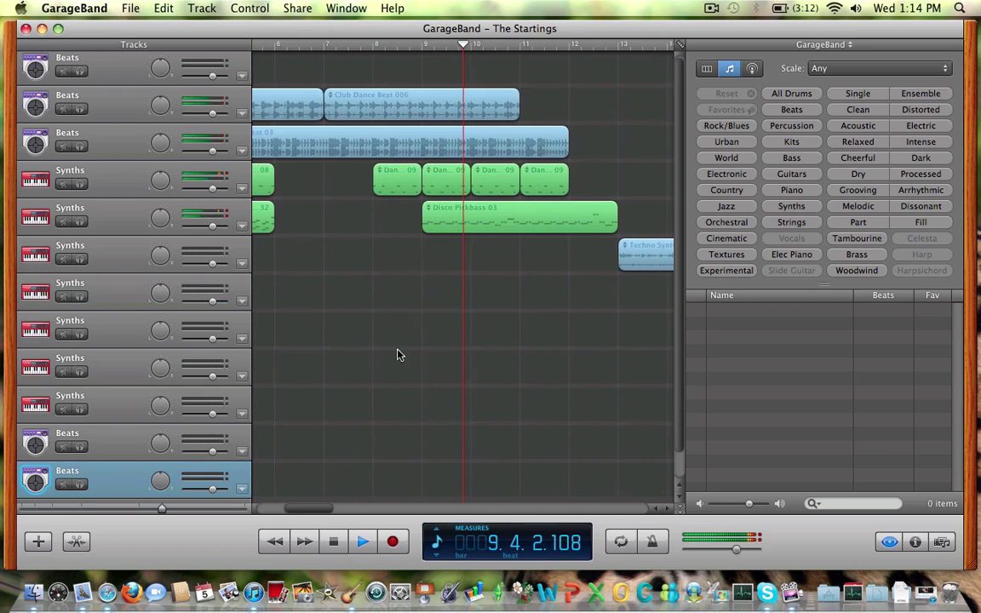
{"action": "left_click", "coordinate": [436, 550]}
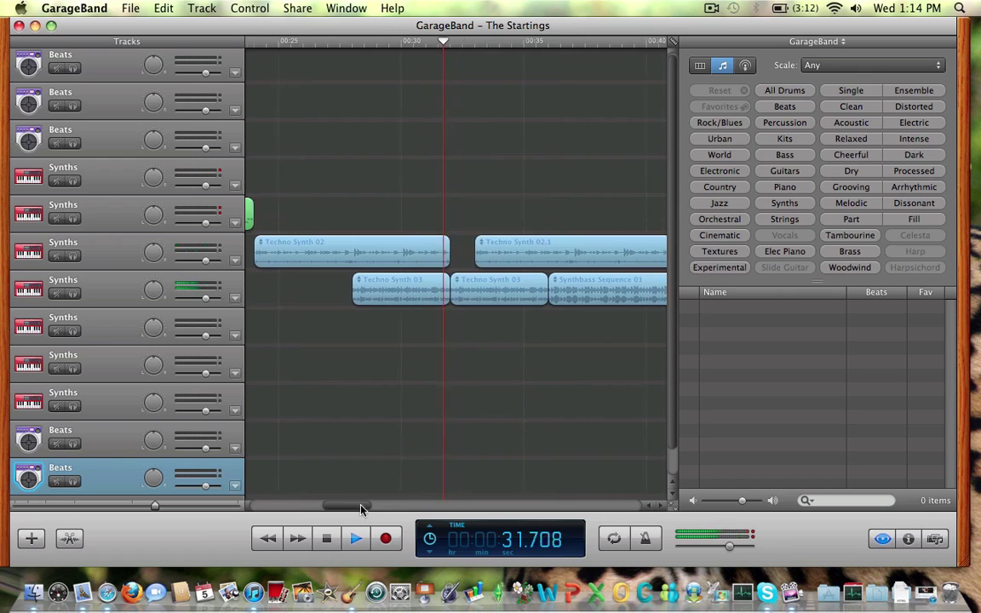
{"action": "left_click_drag", "start_coordinate": [361, 508], "coordinate": [402, 510]}
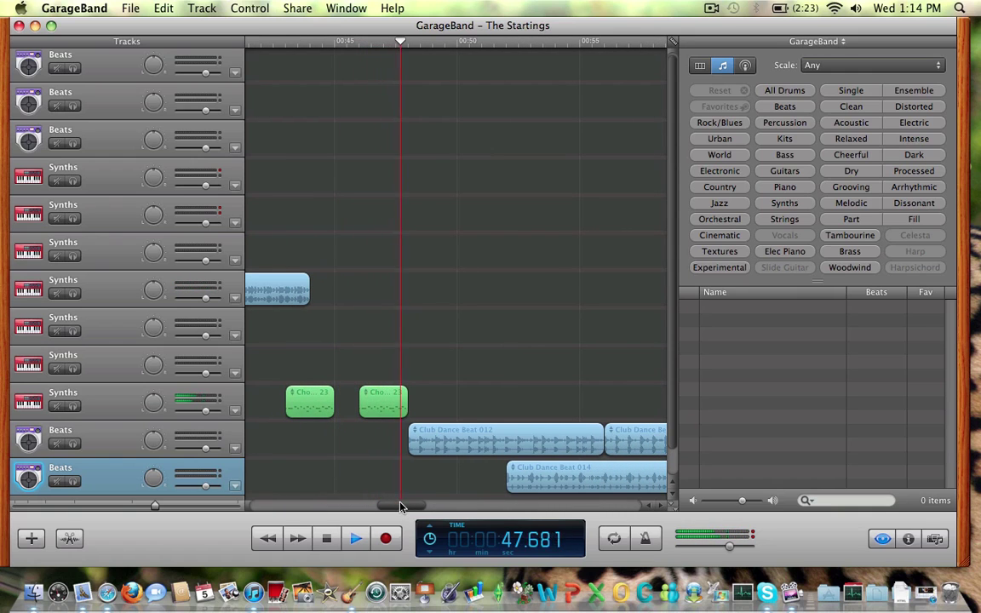
{"action": "left_click_drag", "start_coordinate": [402, 506], "coordinate": [413, 505]}
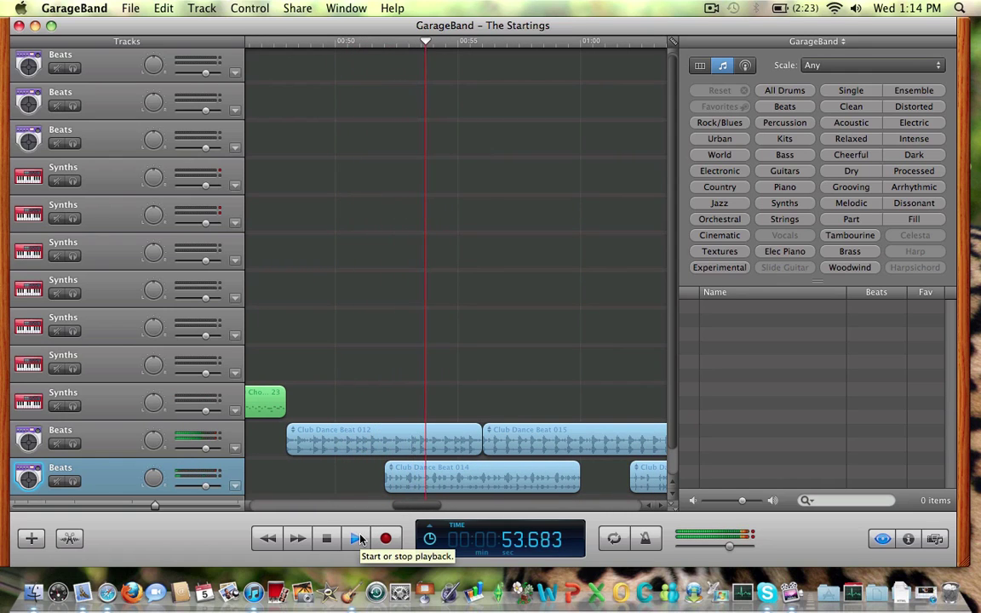
{"action": "left_click_drag", "start_coordinate": [414, 505], "coordinate": [422, 508]}
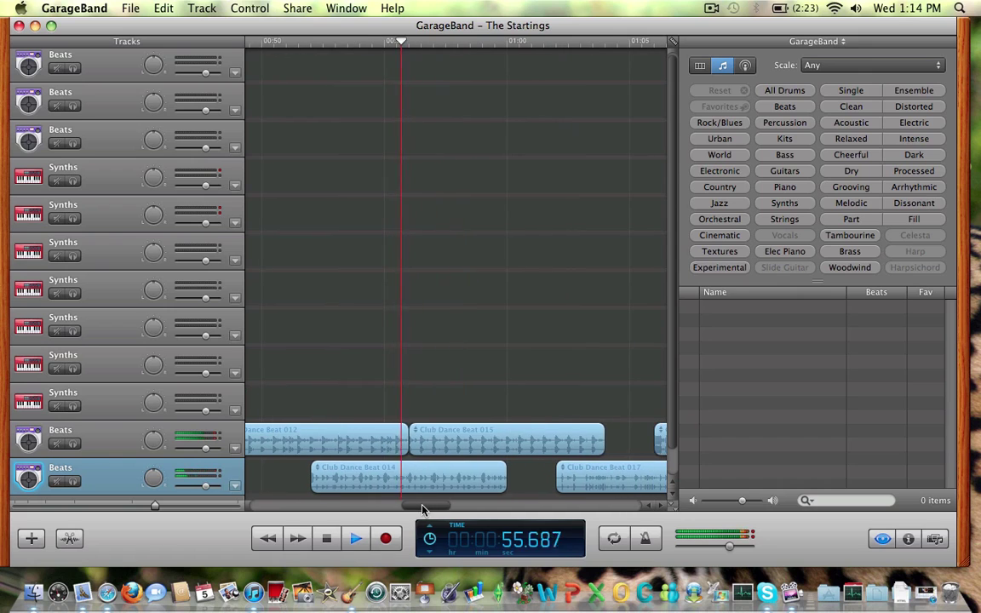
{"action": "left_click", "coordinate": [355, 539]}
{"action": "left_click", "coordinate": [327, 539]}
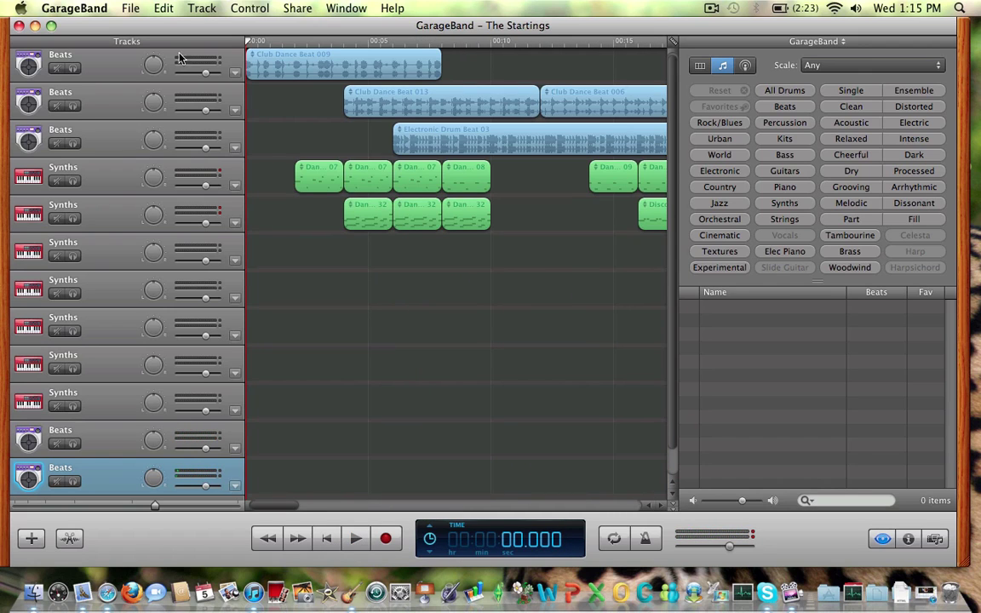
Leave the current song for a new one and show the New Project templates
{"action": "left_click", "coordinate": [131, 8]}
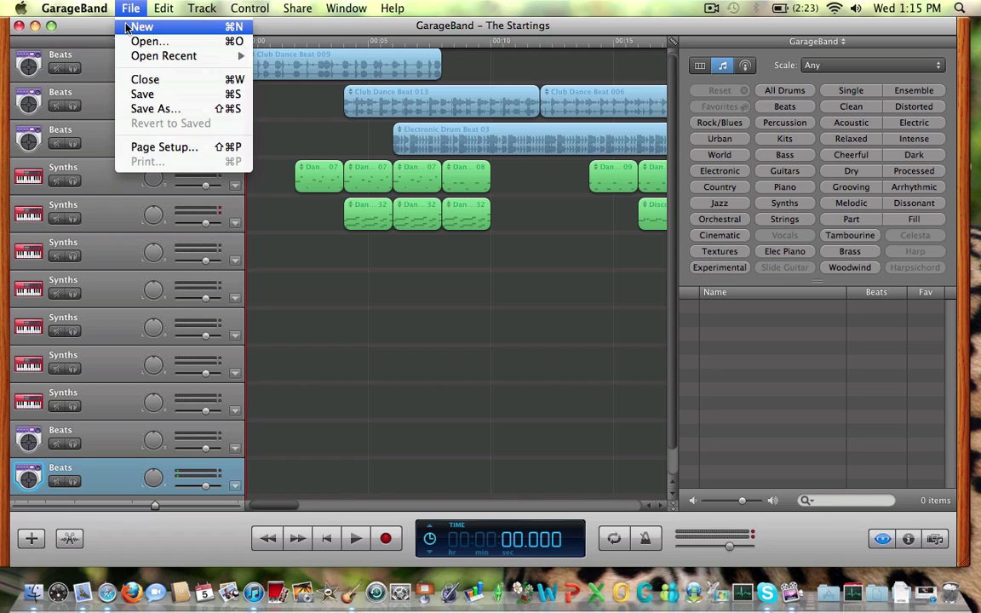
{"action": "left_click", "coordinate": [128, 27]}
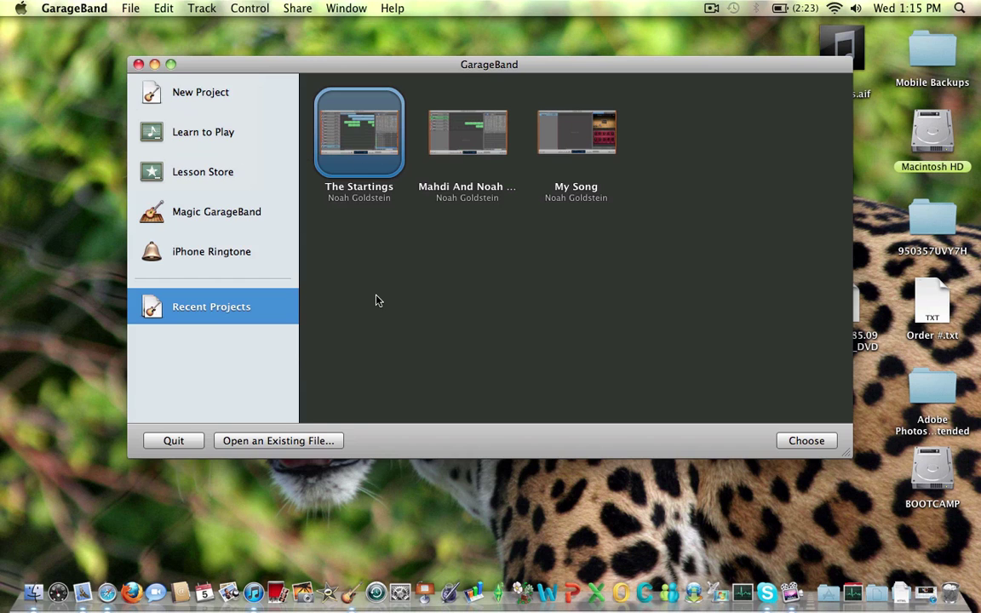
{"action": "left_click", "coordinate": [152, 100]}
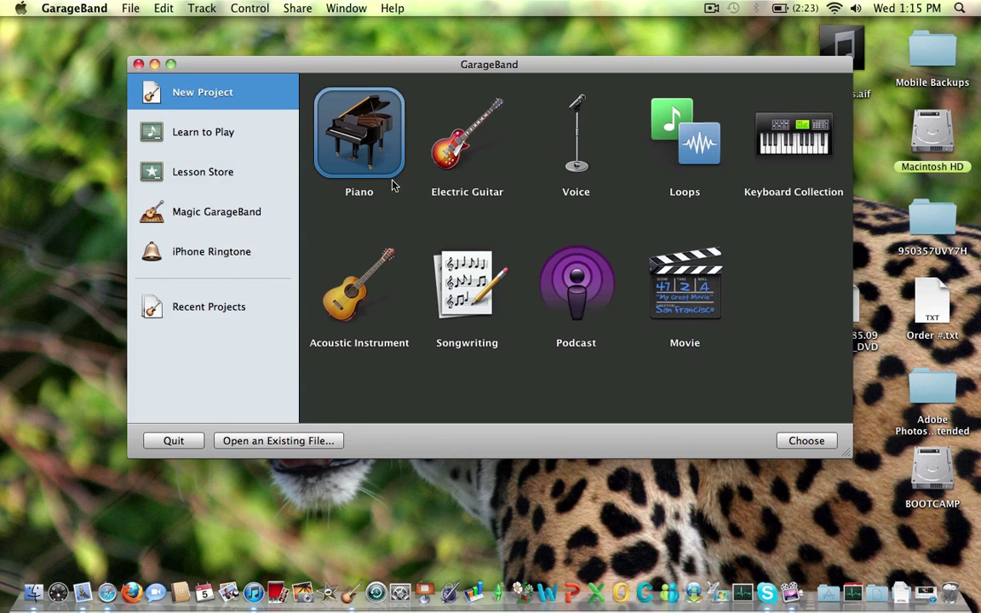
Look over the project templates, including Loops, Electric Guitar, Piano, Movie, Keyboard Collection, Songwriting and Acoustic Instrument
{"action": "left_click", "coordinate": [681, 153]}
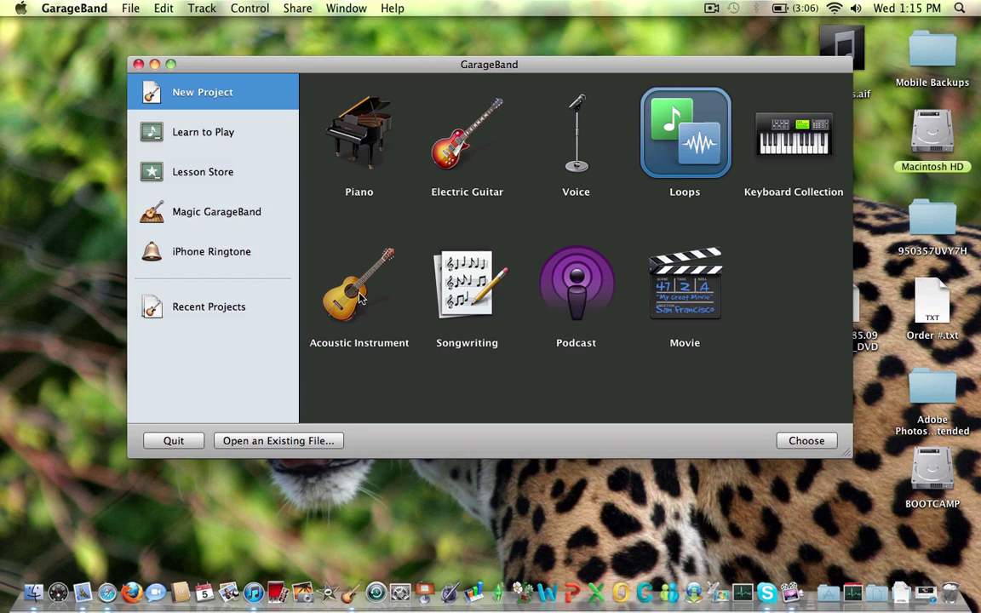
{"action": "left_click", "coordinate": [468, 139]}
{"action": "left_click", "coordinate": [372, 154]}
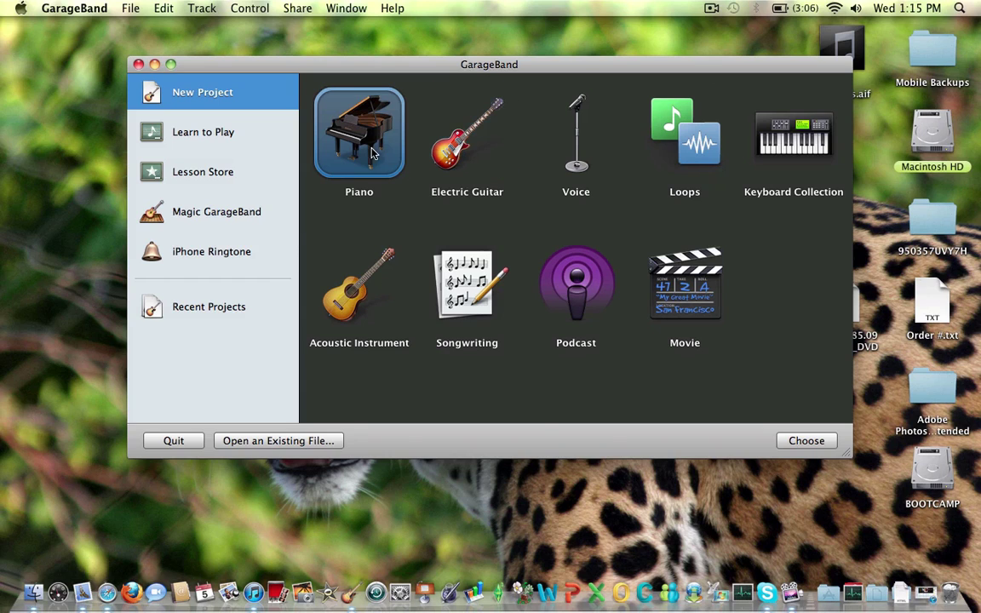
{"action": "left_click", "coordinate": [722, 285]}
{"action": "left_click", "coordinate": [780, 154]}
{"action": "left_click", "coordinate": [476, 285]}
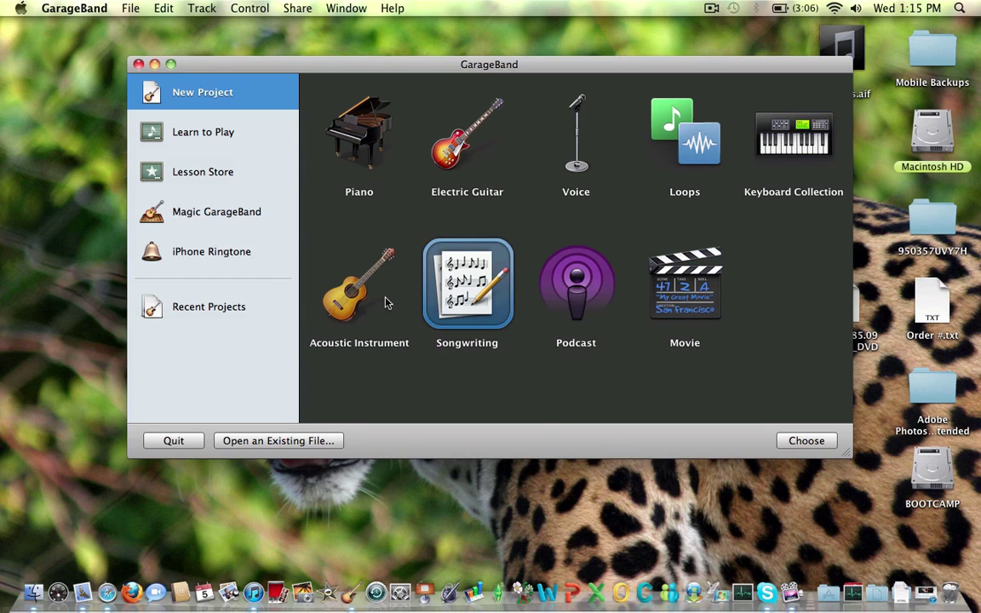
{"action": "left_click", "coordinate": [386, 294]}
{"action": "left_click", "coordinate": [476, 323]}
Create a project named My Song 2 from the Loops template at 120 bpm, 4/4, in C major
{"action": "left_click", "coordinate": [680, 127]}
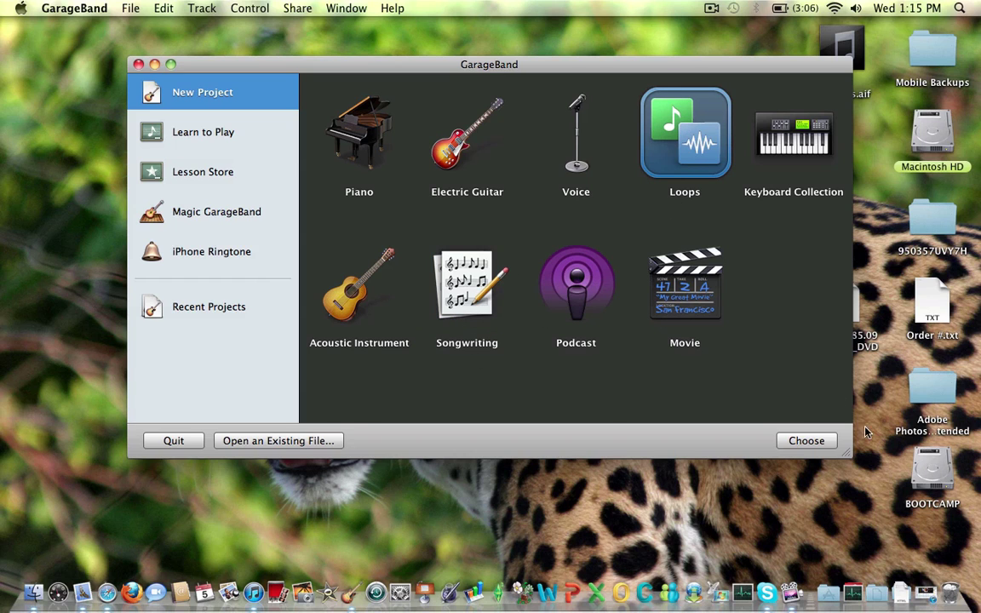
{"action": "left_click", "coordinate": [820, 443]}
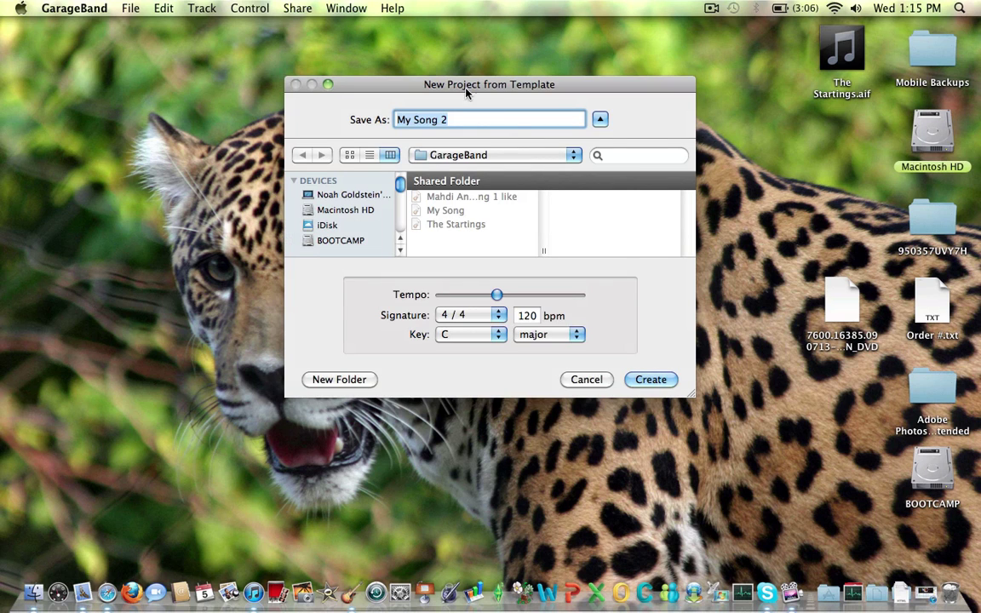
{"action": "left_click", "coordinate": [436, 117]}
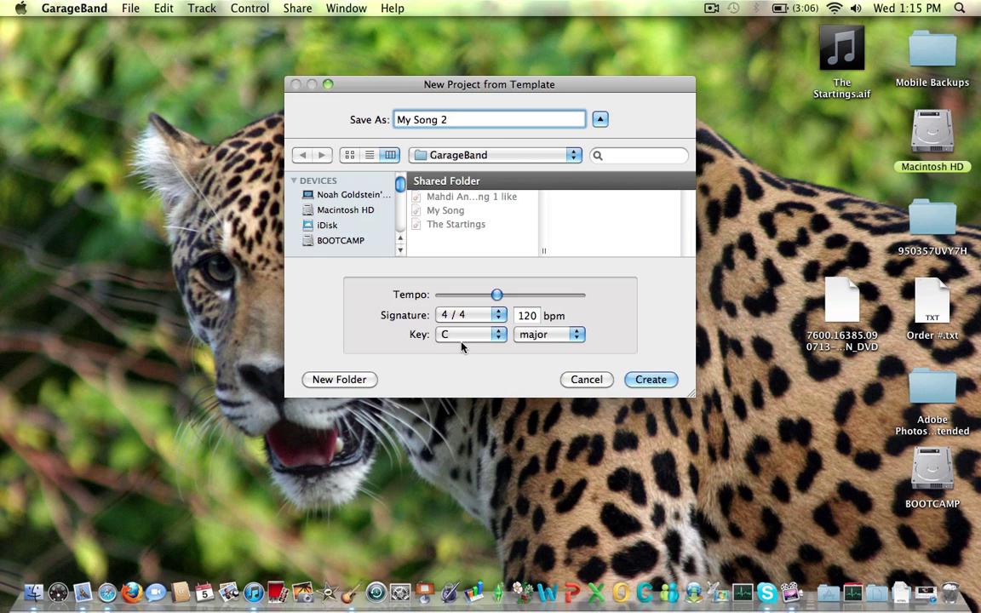
{"action": "left_click", "coordinate": [655, 379]}
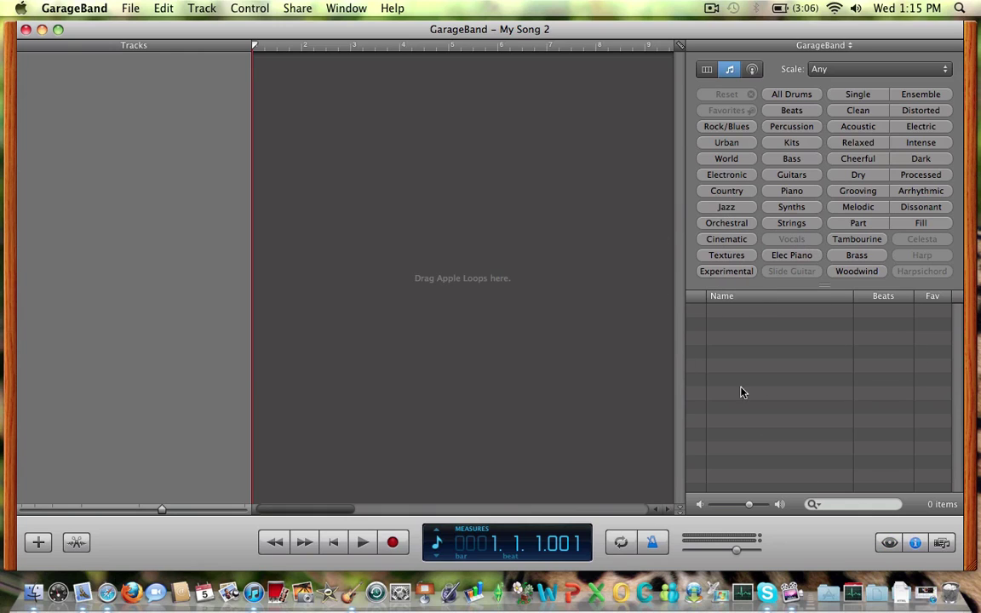
Show the Master Track information and enlarge the project window to fill the screen
{"action": "left_click", "coordinate": [916, 542]}
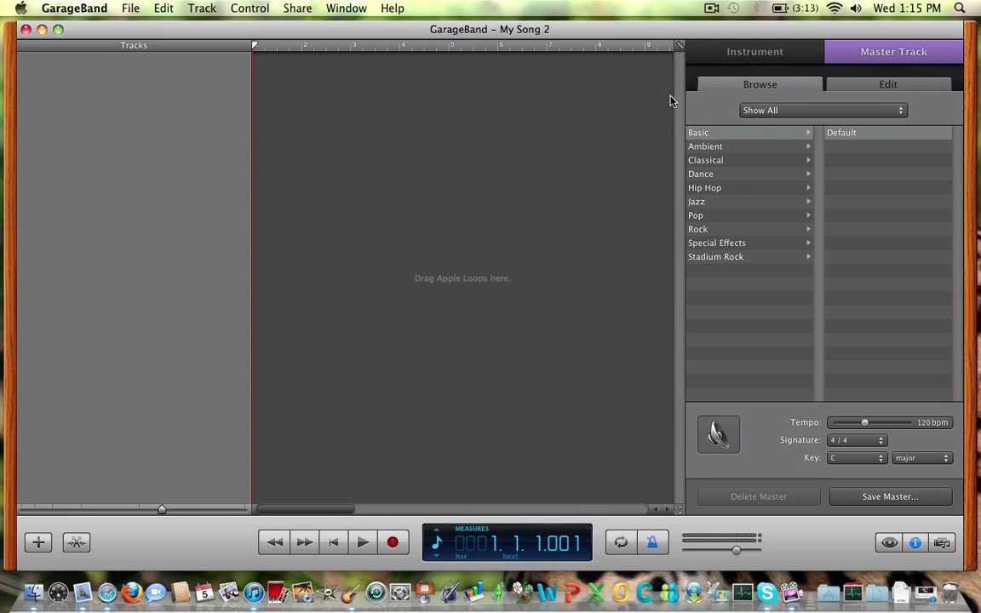
{"action": "left_click", "coordinate": [57, 31]}
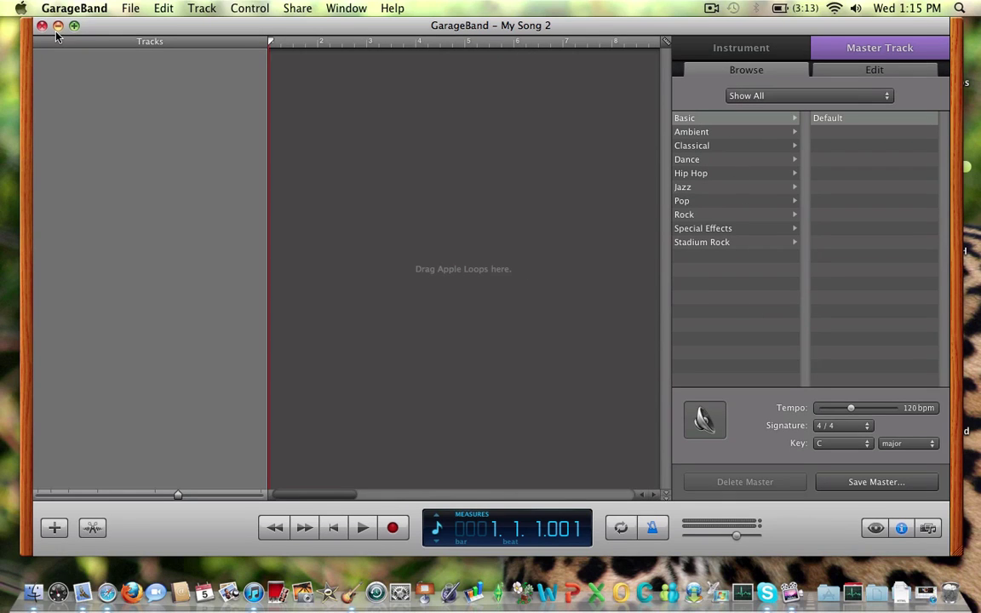
{"action": "left_click", "coordinate": [75, 27]}
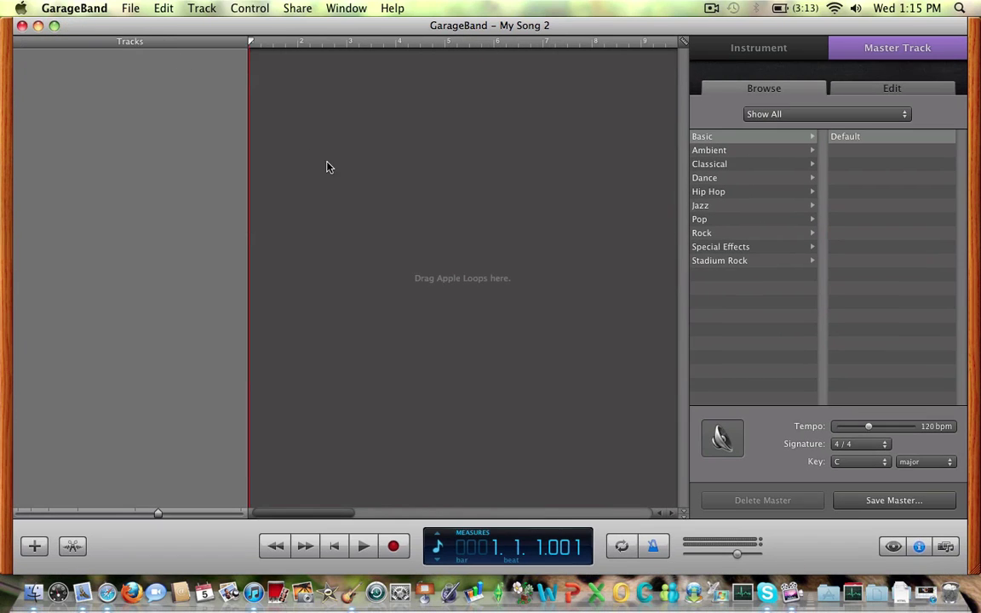
Show the loop browser beside the empty timeline, toggling it off and on once
{"action": "left_click", "coordinate": [894, 547]}
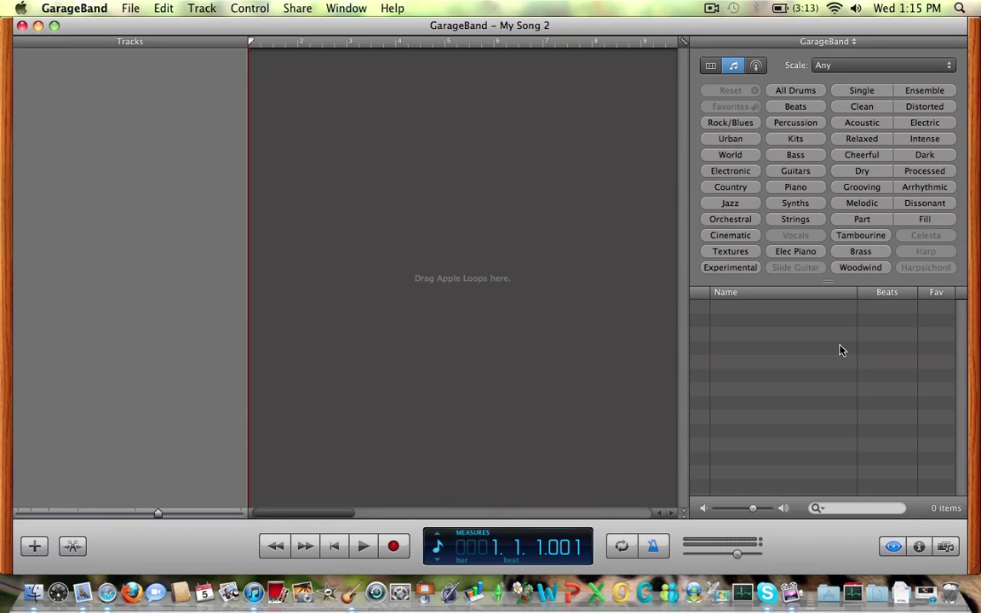
{"action": "left_click", "coordinate": [898, 554]}
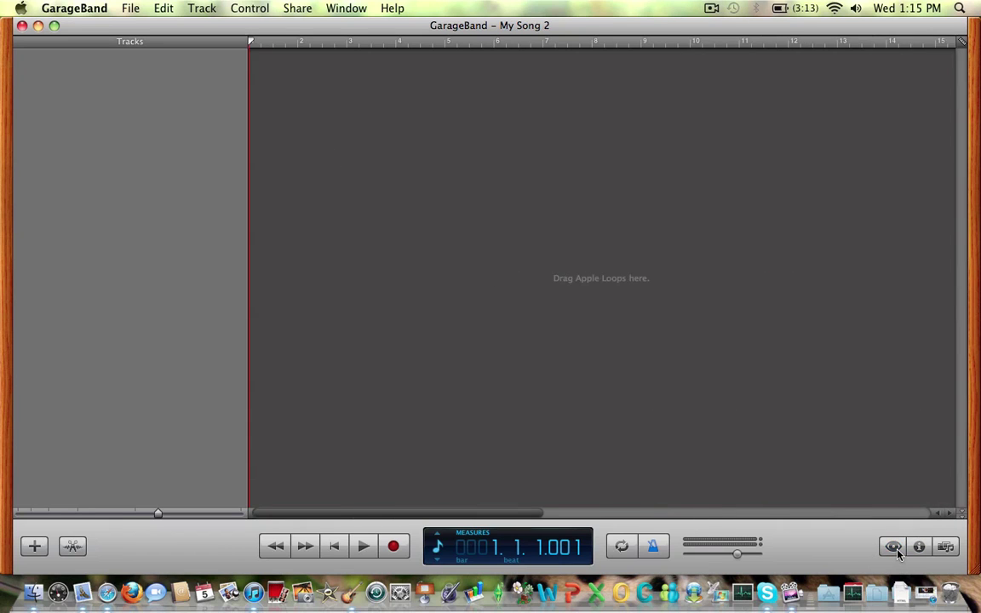
{"action": "left_click", "coordinate": [892, 552]}
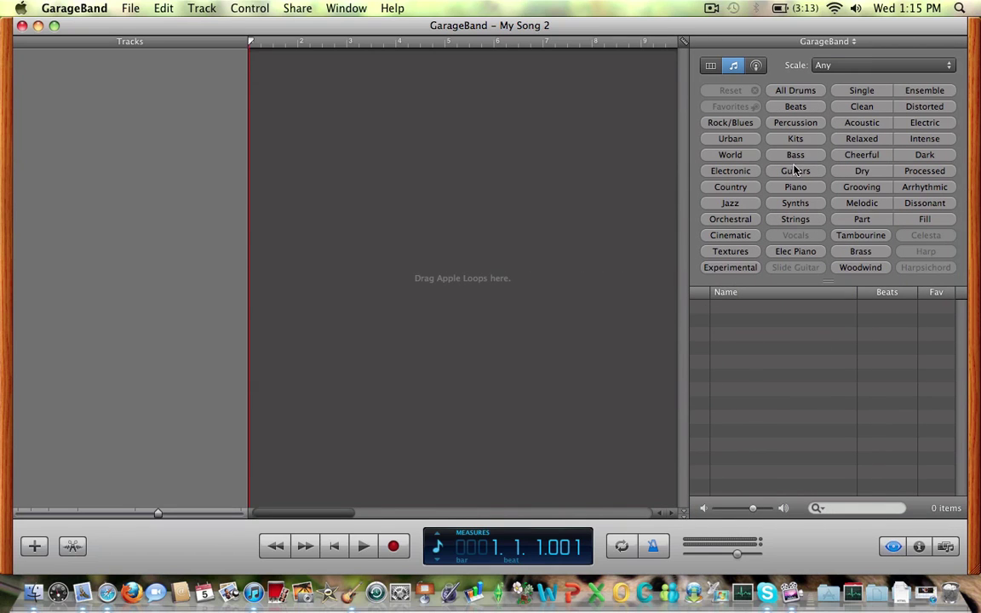
Filter the loops by Beats, preview Club Dance Beat 001 and place it on the timeline at bar 1
{"action": "left_click", "coordinate": [772, 111]}
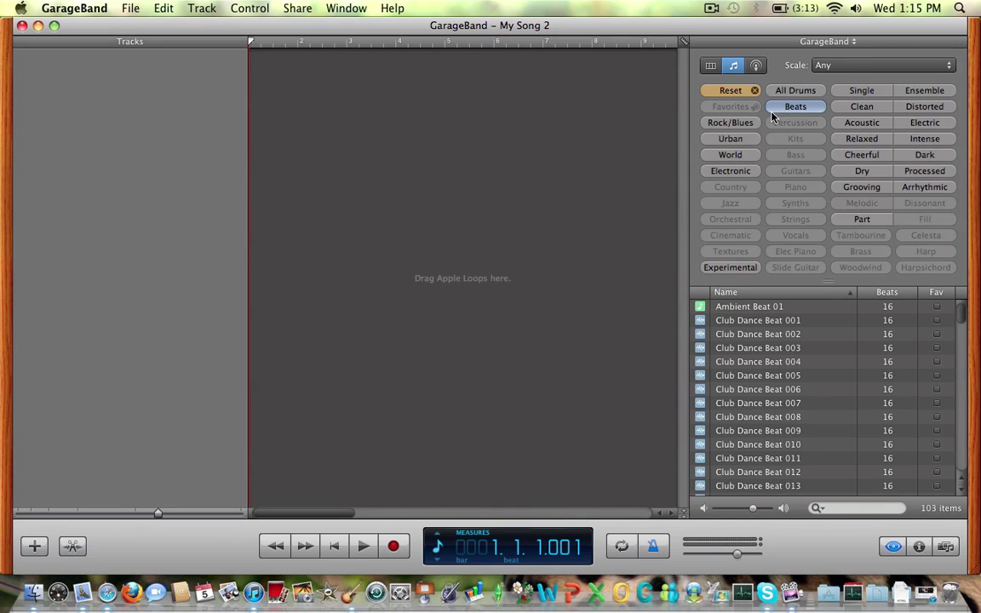
{"action": "left_click", "coordinate": [734, 322]}
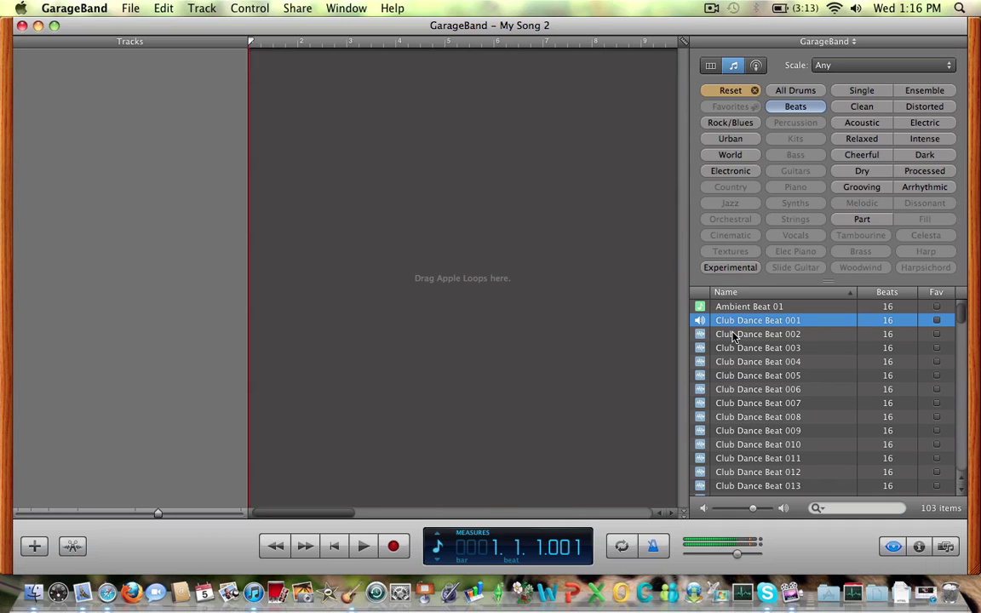
{"action": "left_click_drag", "start_coordinate": [733, 323], "coordinate": [258, 80]}
{"action": "left_click_drag", "start_coordinate": [417, 275], "coordinate": [322, 232]}
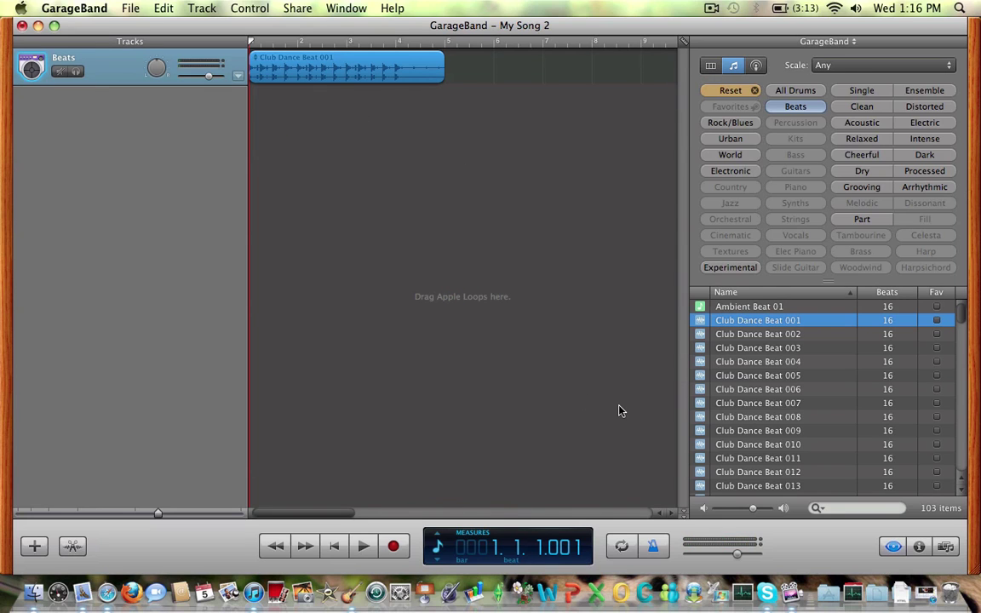
Play the placed beat, return the playhead to the start and reset the loop filter
{"action": "left_click", "coordinate": [359, 554]}
{"action": "left_click", "coordinate": [334, 546]}
{"action": "left_click", "coordinate": [729, 91]}
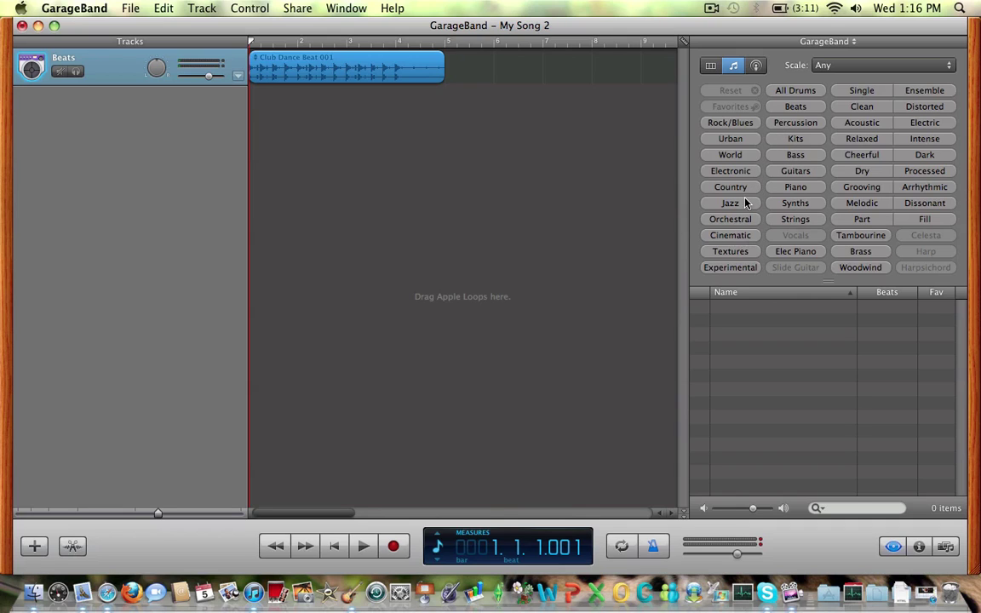
Place the Electronic loop 80s Dance Bass Synth 03 at bar 3 on a new track below the beat and play the song
{"action": "left_click", "coordinate": [738, 172]}
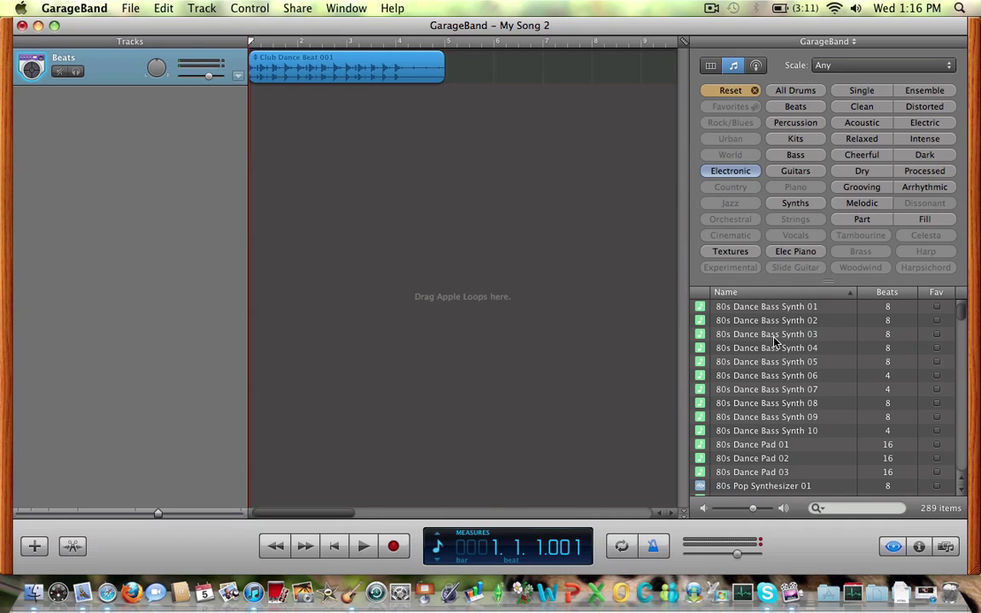
{"action": "left_click", "coordinate": [772, 334]}
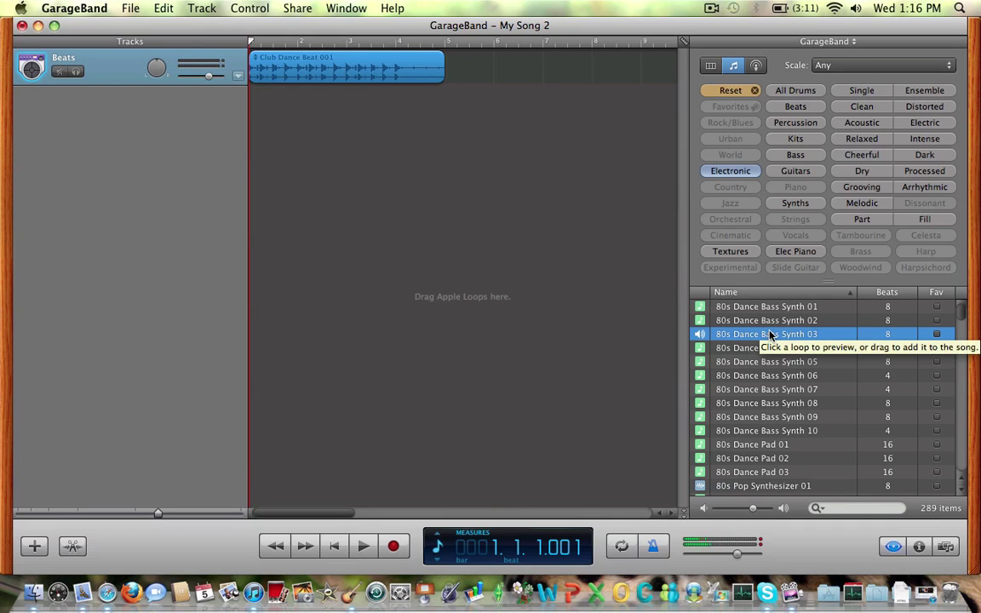
{"action": "left_click_drag", "start_coordinate": [771, 335], "coordinate": [362, 115]}
{"action": "left_click_drag", "start_coordinate": [344, 235], "coordinate": [385, 426]}
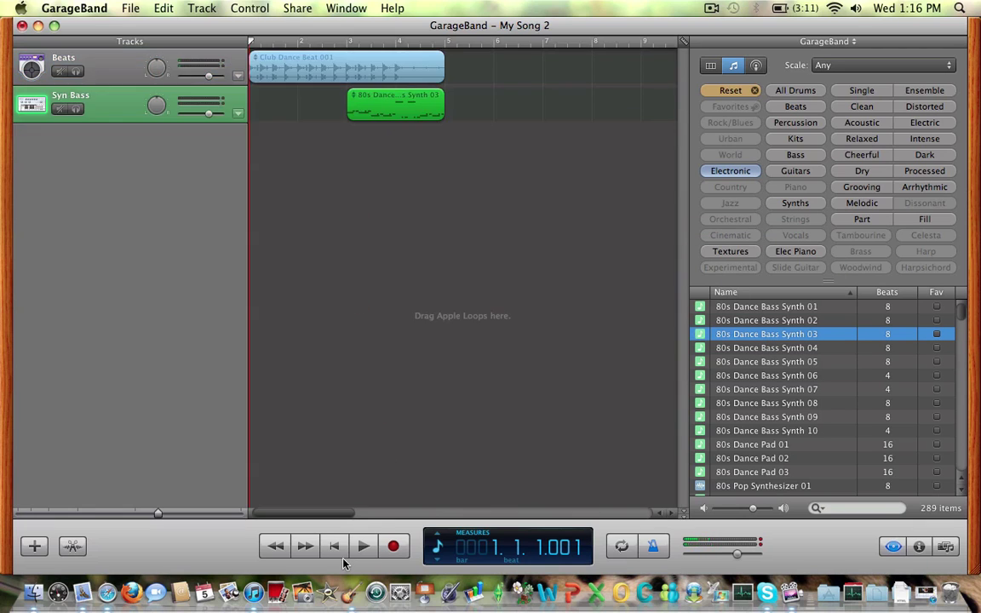
{"action": "left_click", "coordinate": [361, 548]}
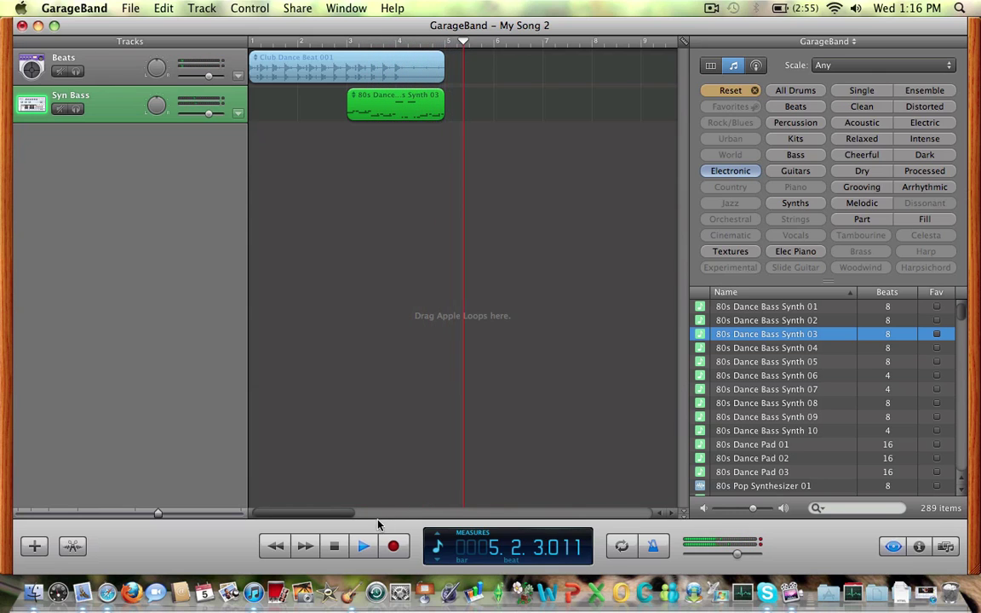
{"action": "left_click", "coordinate": [339, 545]}
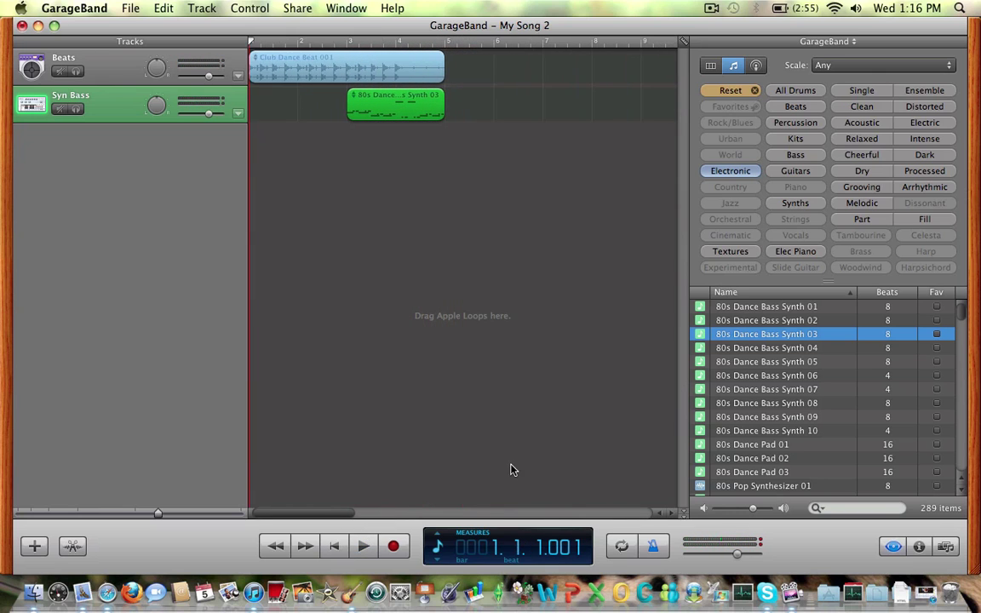
Preview the loop 80s Dance Bass Synth 04 and place it at bar 4 on a new track below the other regions
{"action": "scroll", "coordinate": [742, 359], "scroll_direction": "down", "scroll_amount": 1}
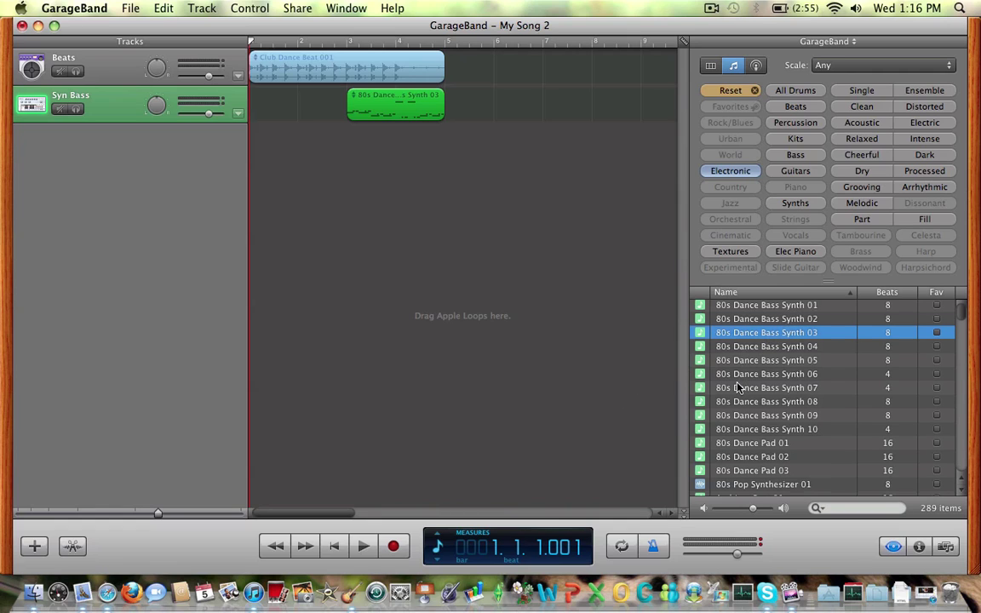
{"action": "left_click", "coordinate": [742, 345]}
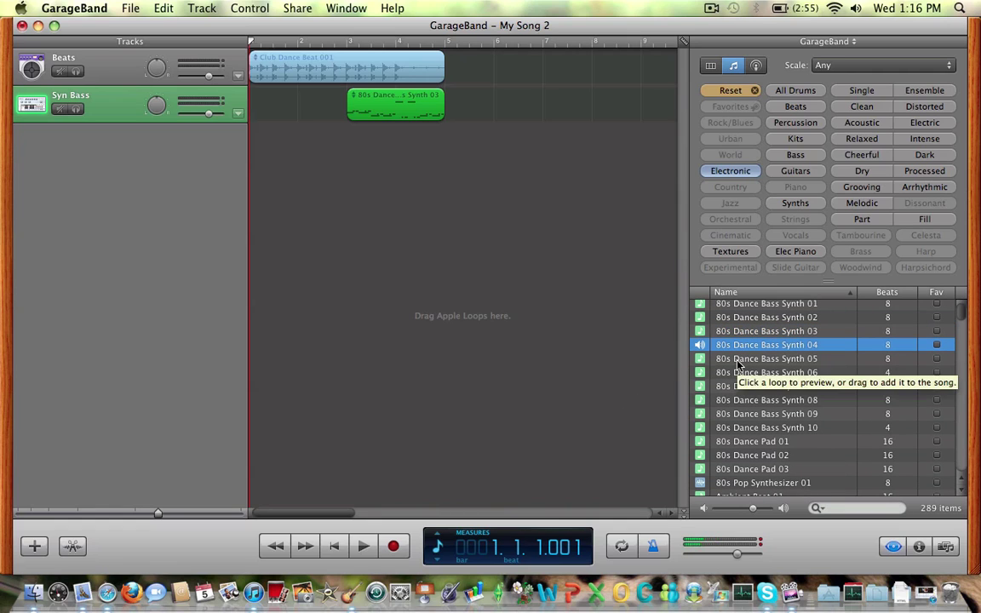
{"action": "left_click_drag", "start_coordinate": [737, 345], "coordinate": [406, 153]}
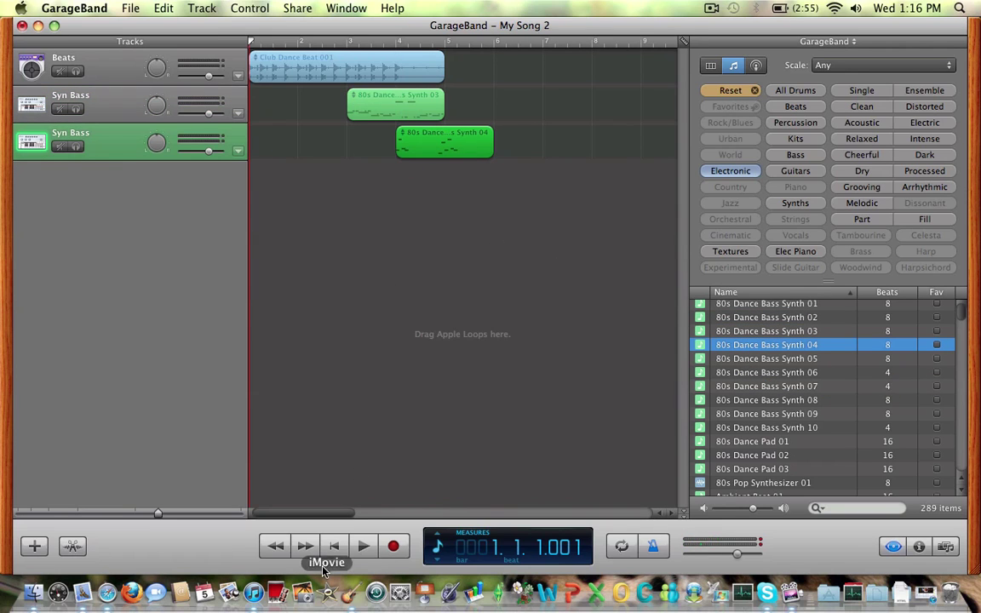
Play the three-track arrangement, turn off the metronome and return the playhead to the start
{"action": "left_click", "coordinate": [366, 550]}
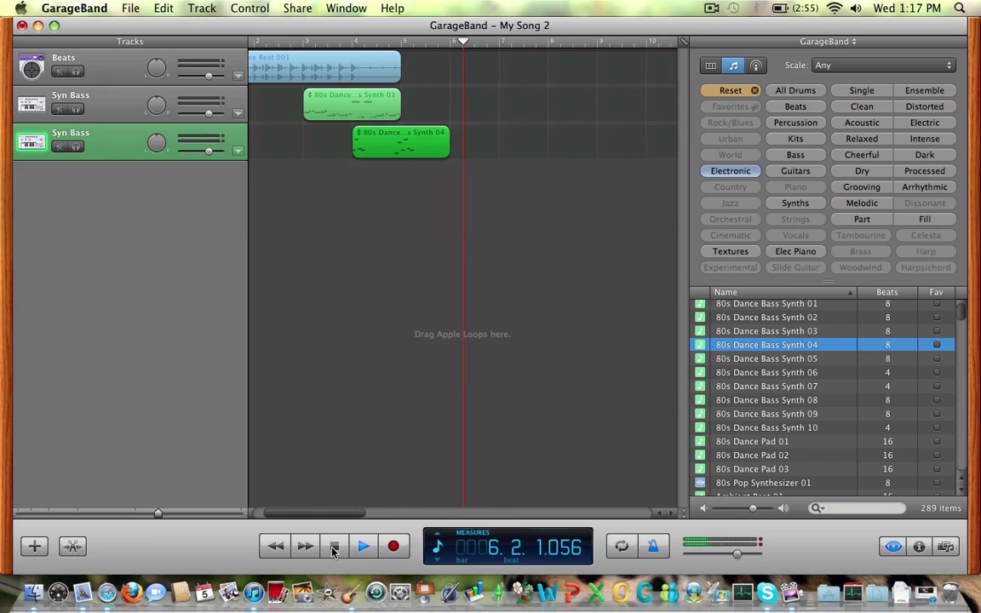
{"action": "left_click", "coordinate": [653, 545]}
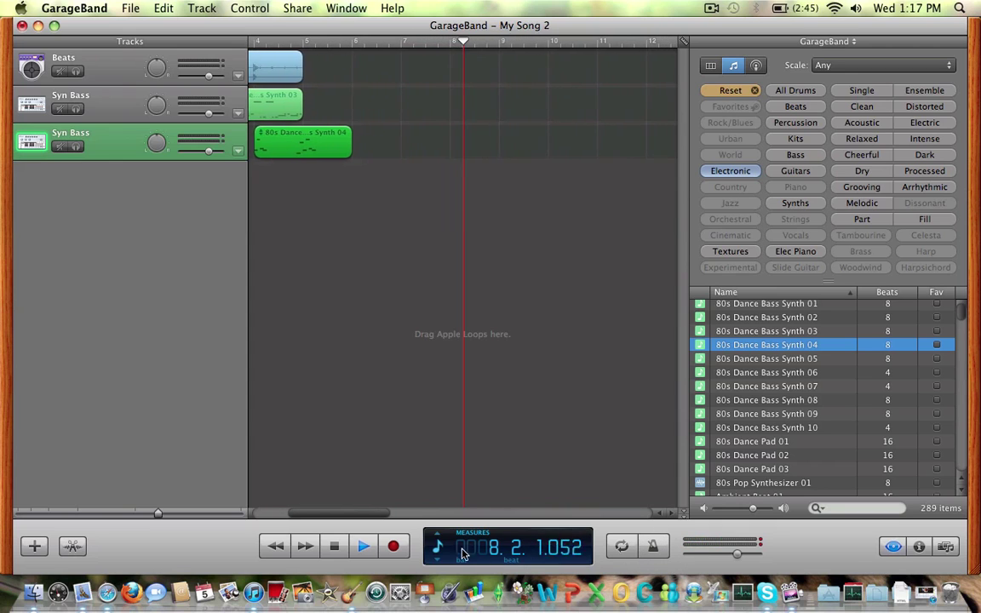
{"action": "left_click", "coordinate": [334, 546]}
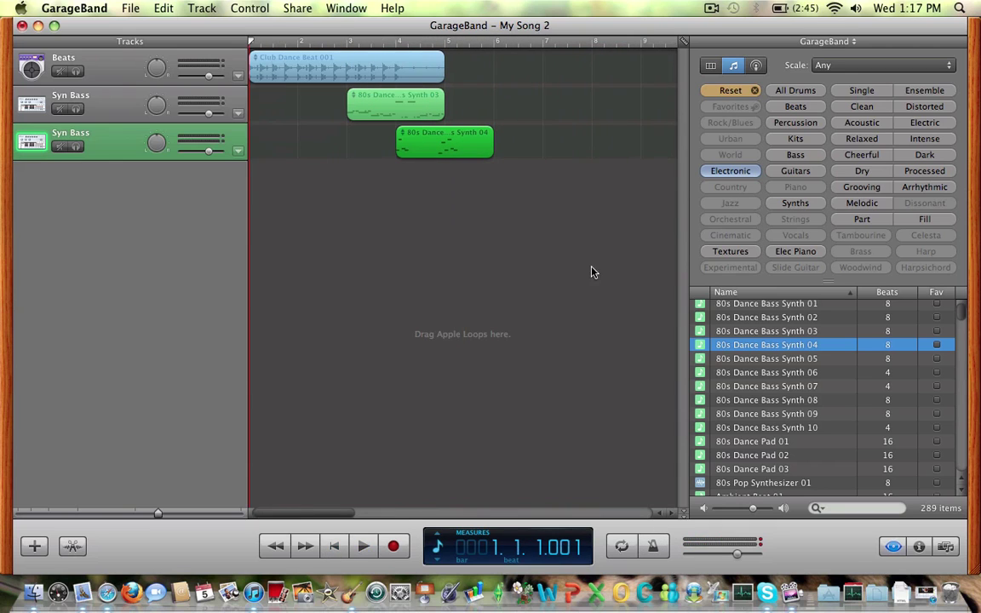
Preview the loops 80s Dance Bass Synth 06, 05 and 08 and look further through the Electronic loops
{"action": "left_click", "coordinate": [724, 372]}
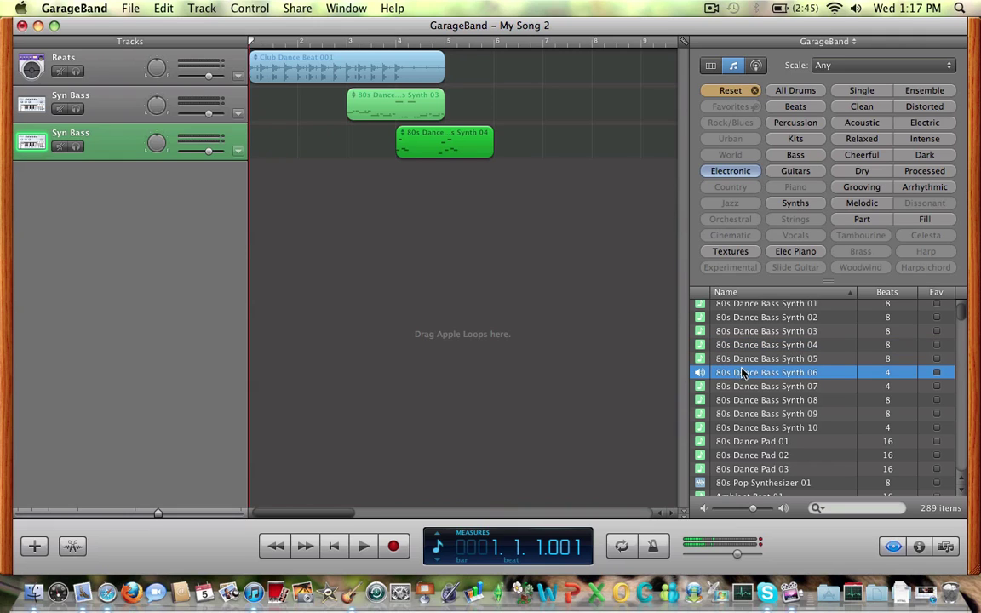
{"action": "left_click", "coordinate": [734, 361]}
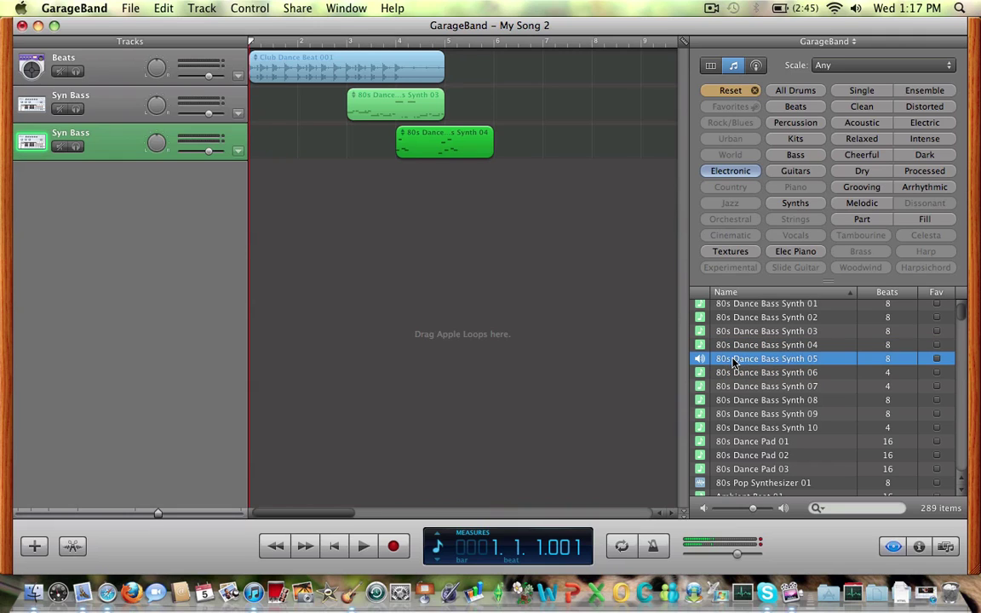
{"action": "left_click", "coordinate": [719, 400]}
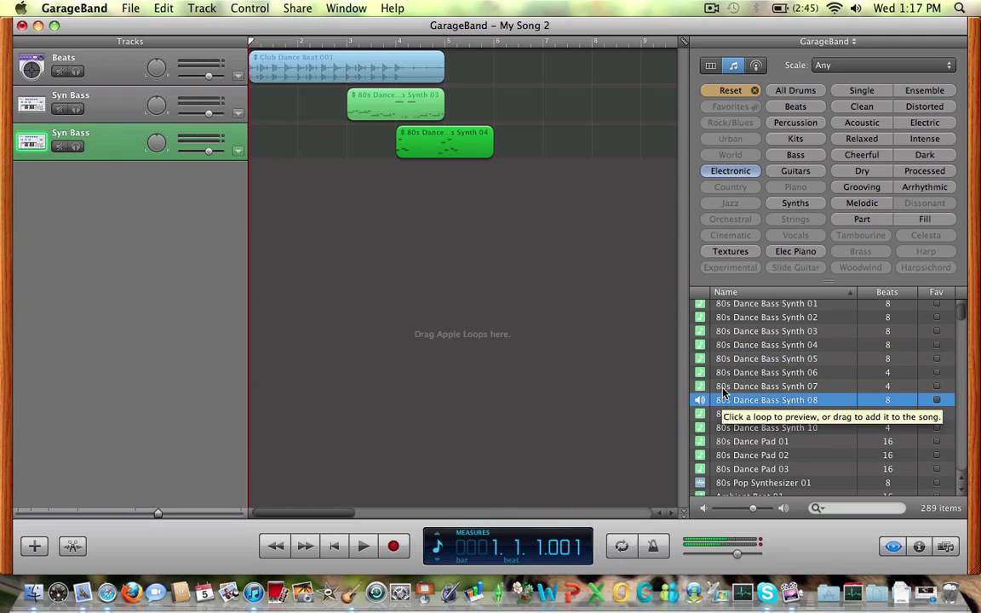
{"action": "left_click", "coordinate": [748, 401]}
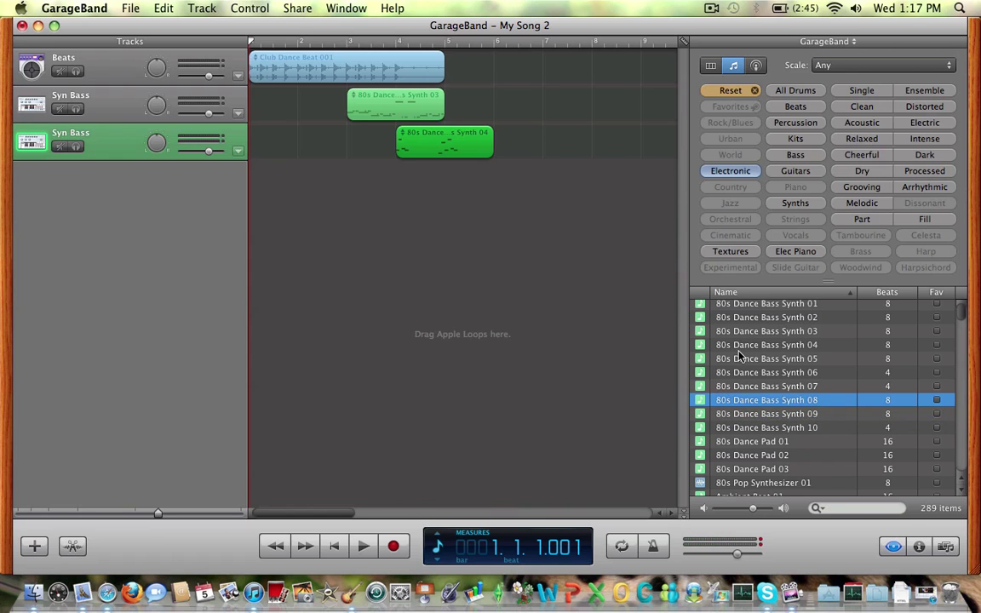
{"action": "scroll", "coordinate": [748, 407], "scroll_direction": "down", "scroll_amount": 5}
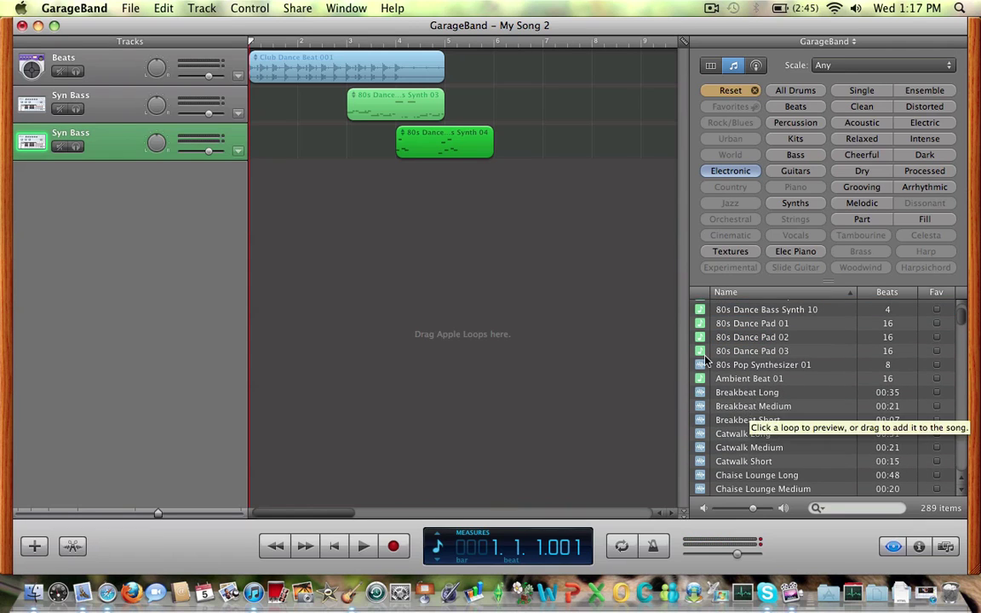
{"action": "left_click", "coordinate": [21, 8]}
{"action": "left_click", "coordinate": [24, 51]}
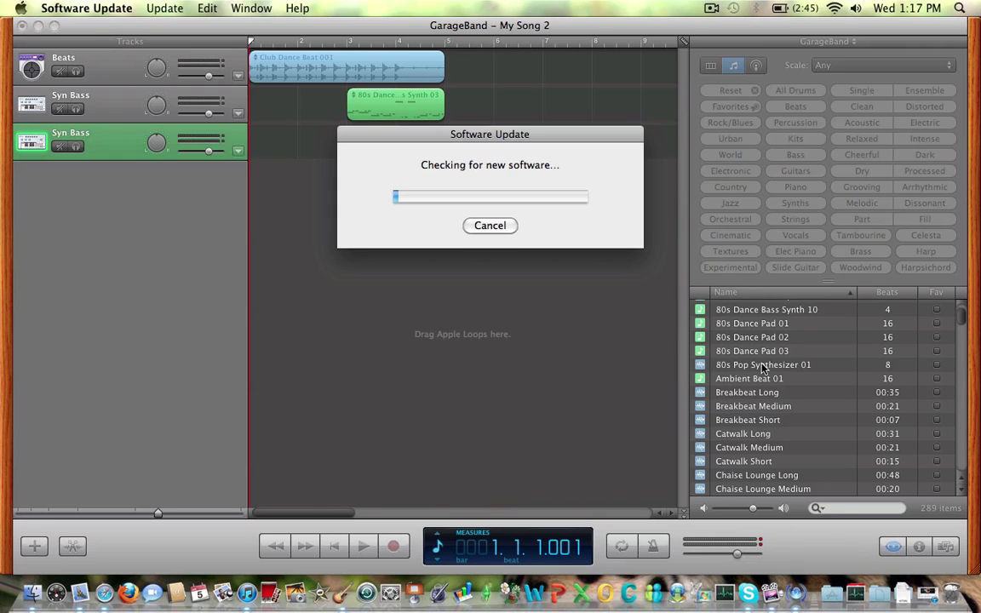
{"action": "left_click", "coordinate": [477, 227]}
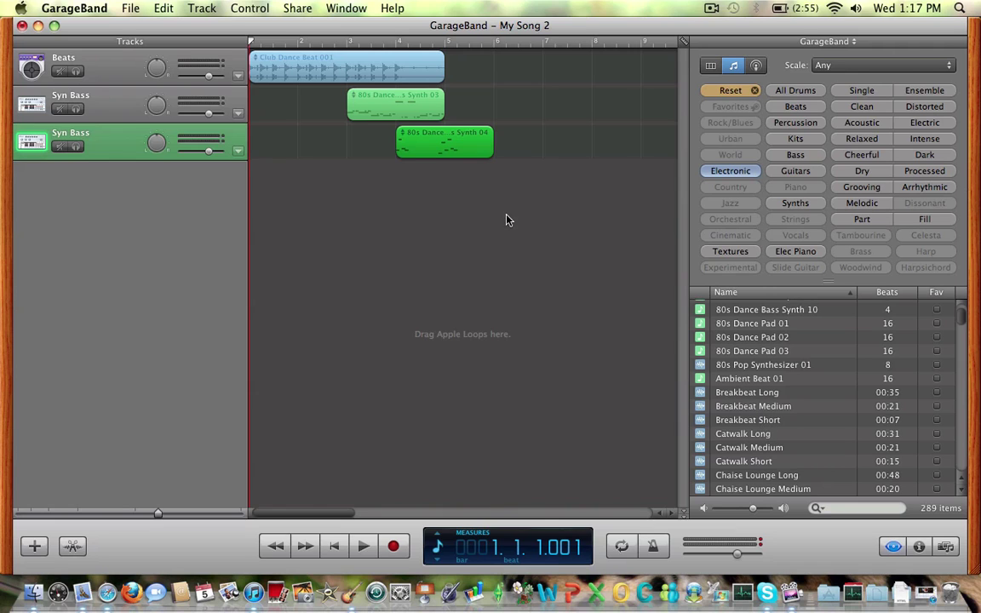
Preview the loop 80s Dance Bass Synth 09 and place it at bar 5 on a new track at the end of the list
{"action": "scroll", "coordinate": [778, 357], "scroll_direction": "up", "scroll_amount": 3}
{"action": "left_click", "coordinate": [746, 366]}
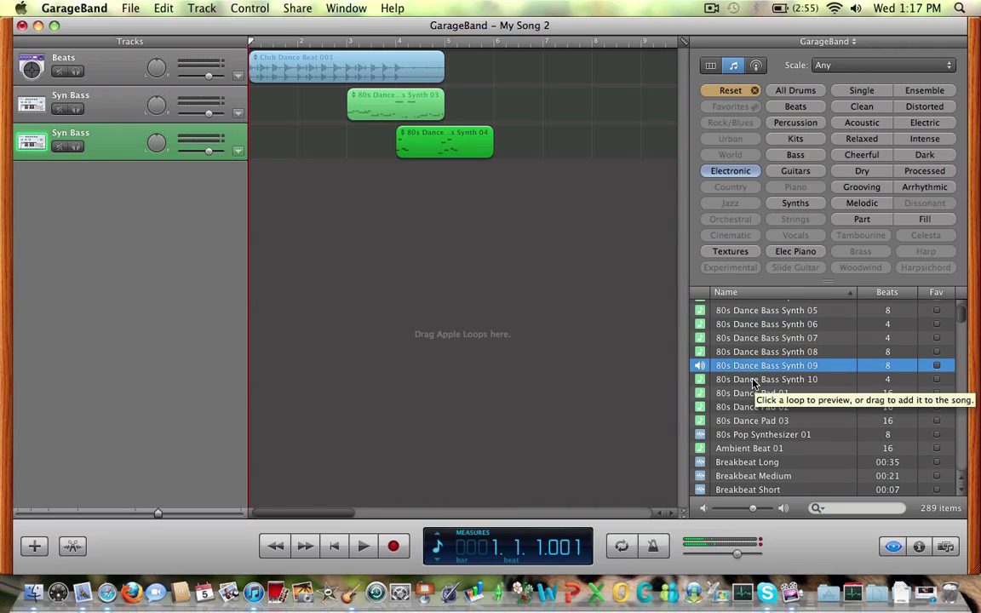
{"action": "left_click_drag", "start_coordinate": [750, 369], "coordinate": [428, 186]}
Copy the Club Dance Beat 001 region and paste it at bar 5 on the Beats track
{"action": "left_click", "coordinate": [358, 82]}
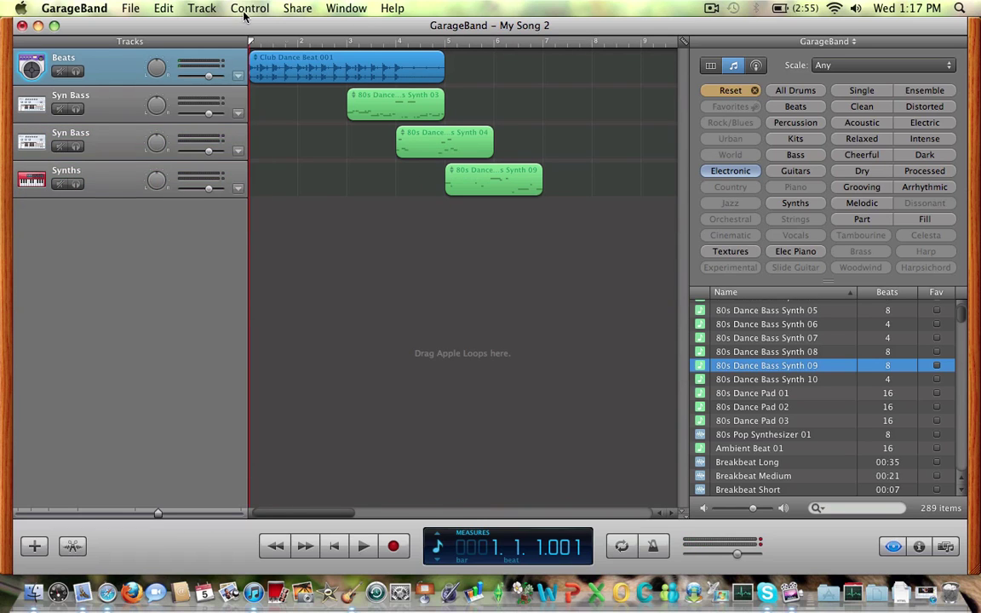
{"action": "left_click", "coordinate": [163, 7]}
{"action": "left_click", "coordinate": [173, 80]}
{"action": "left_click", "coordinate": [469, 81]}
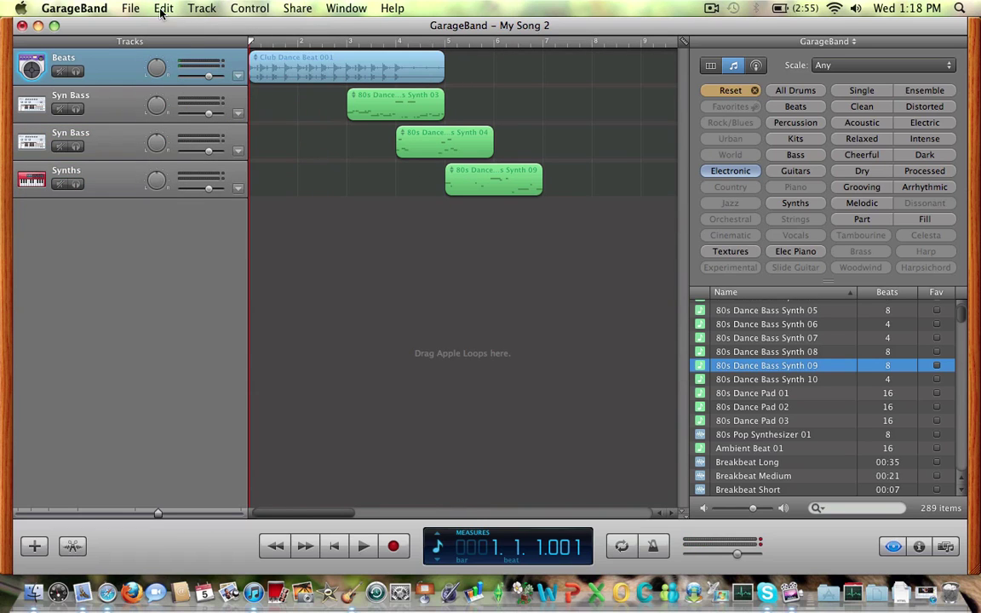
{"action": "left_click", "coordinate": [450, 47]}
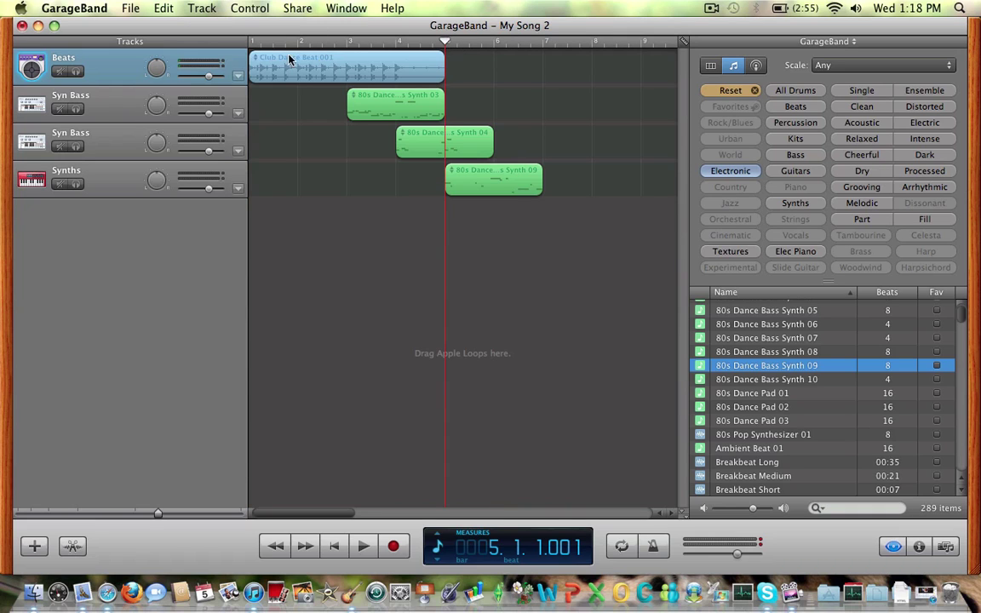
{"action": "left_click", "coordinate": [164, 9]}
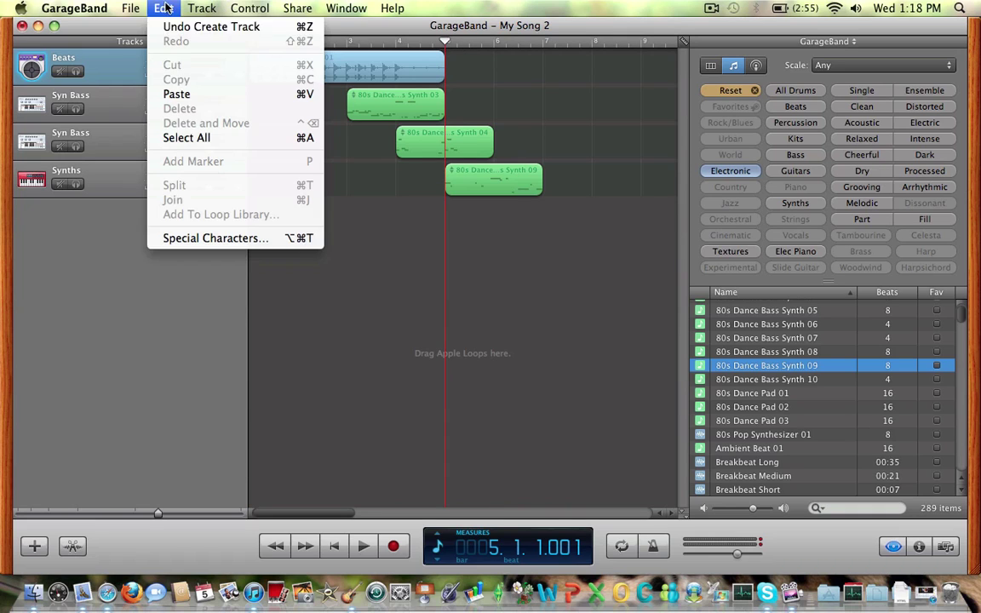
{"action": "left_click", "coordinate": [183, 95]}
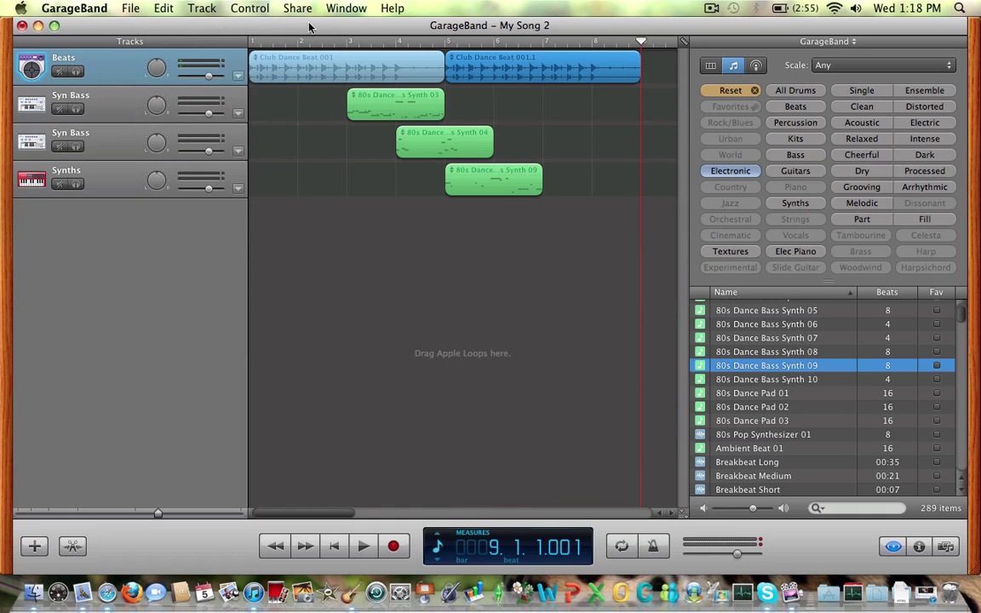
Play the arrangement from bar 1, stop it and return the playhead to the start
{"action": "left_click", "coordinate": [254, 47]}
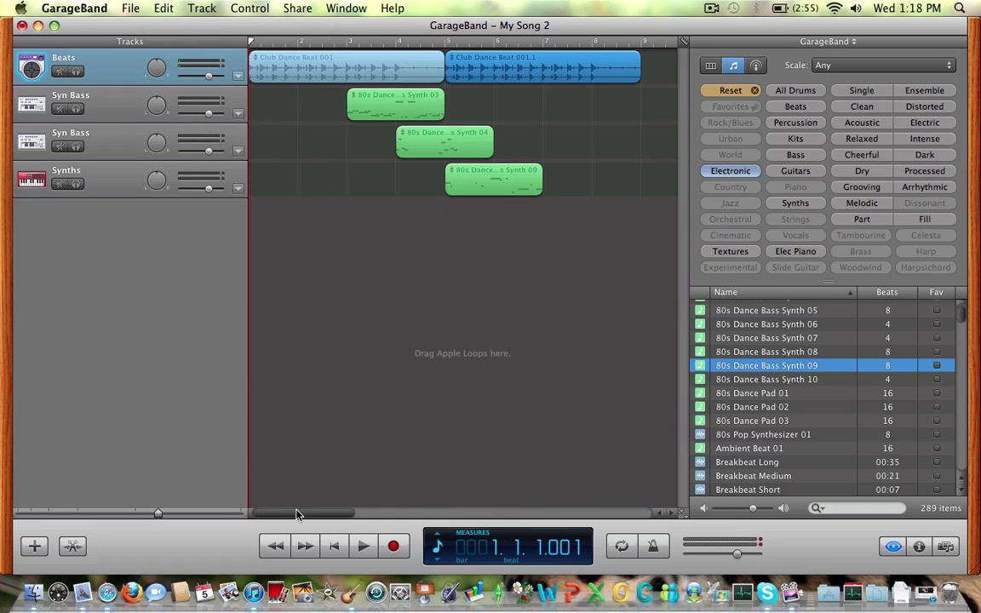
{"action": "left_click", "coordinate": [356, 544]}
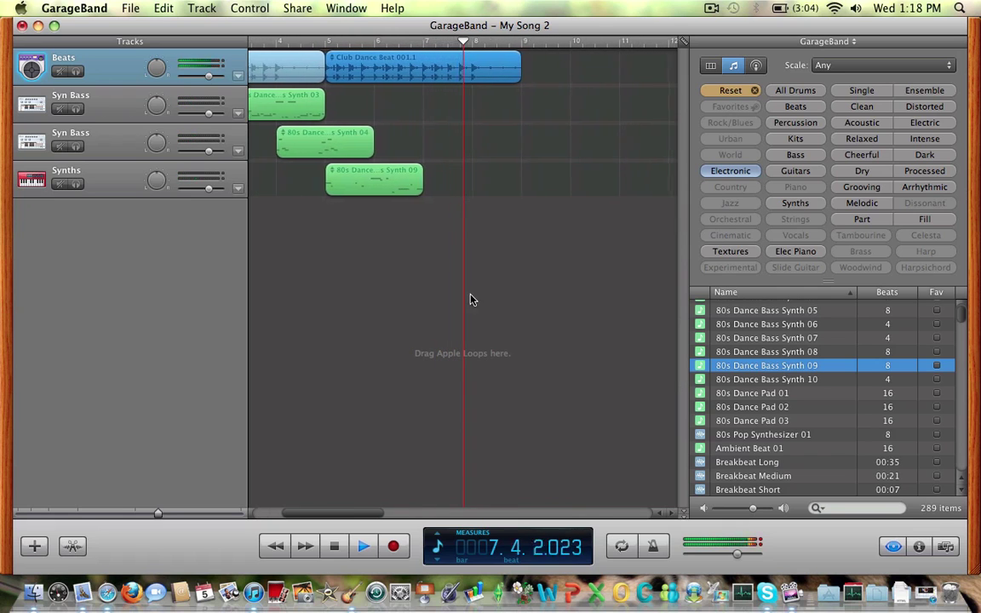
{"action": "key", "text": "space"}
{"action": "key", "text": "Return"}
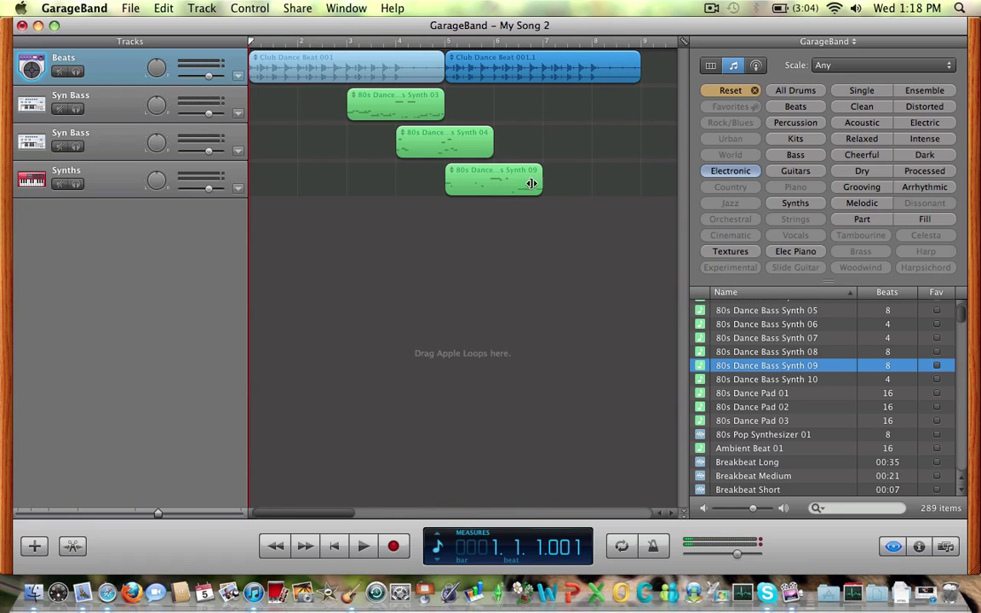
Copy the 80s Dance Bass Synth 09 region on the Synths track and set the playhead at bar 7
{"action": "left_click", "coordinate": [470, 191]}
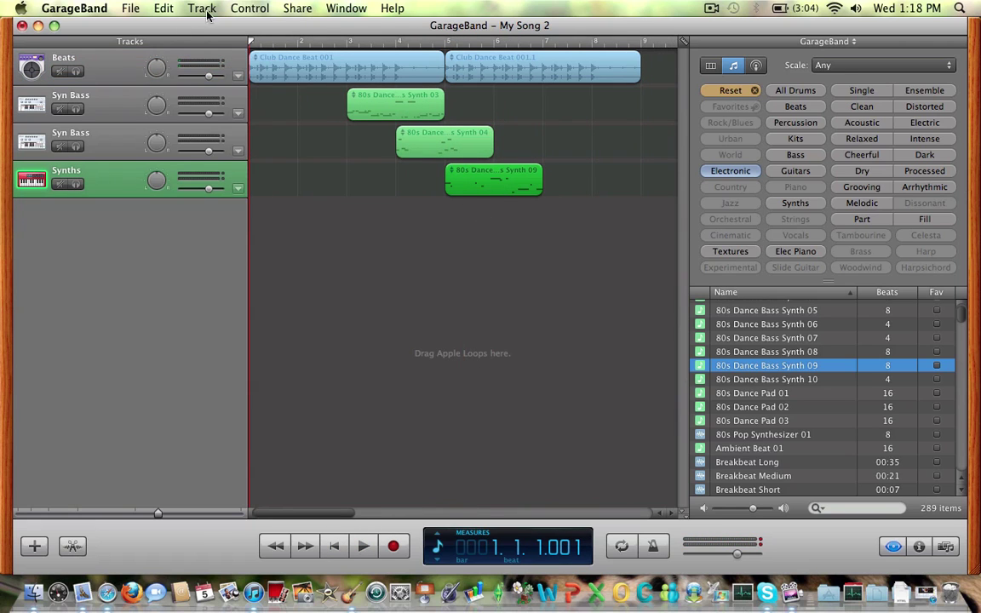
{"action": "left_click", "coordinate": [165, 9]}
{"action": "left_click", "coordinate": [176, 79]}
{"action": "left_click", "coordinate": [542, 43]}
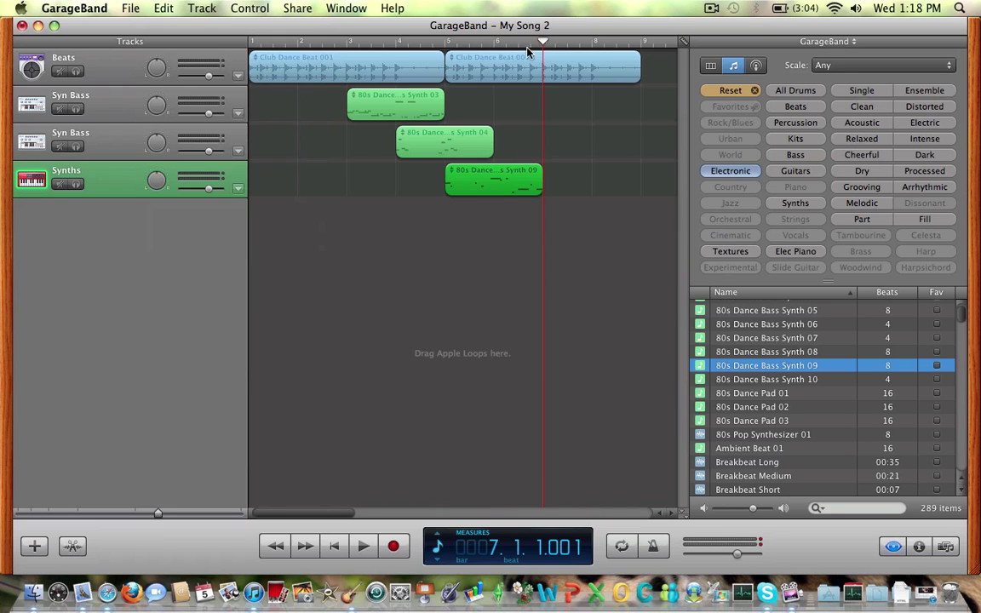
Delete the original region on the Synths track, then paste the copied region and move it to bar 5
{"action": "left_click", "coordinate": [164, 9]}
{"action": "left_click", "coordinate": [174, 109]}
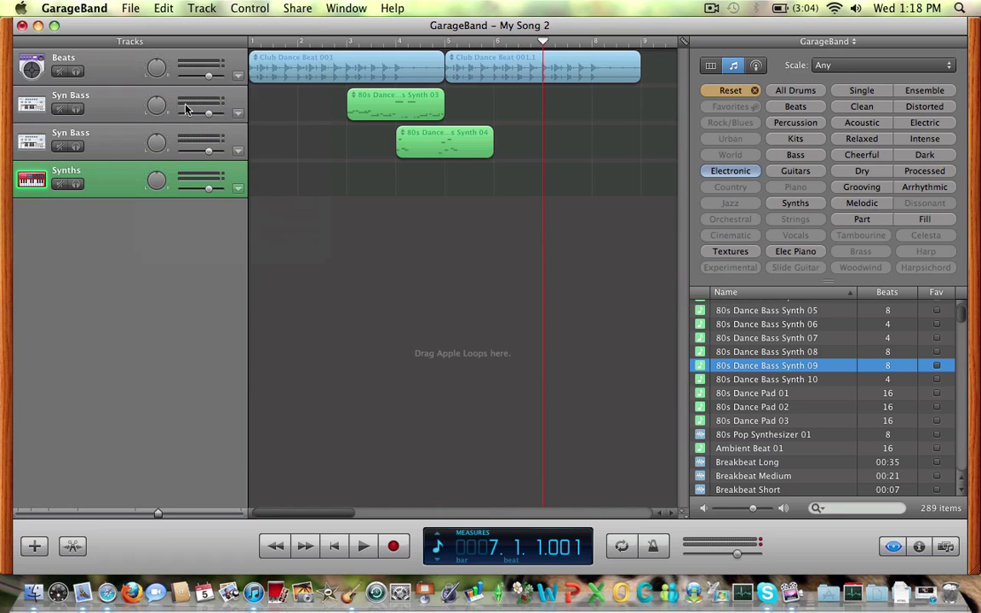
{"action": "left_click", "coordinate": [162, 8]}
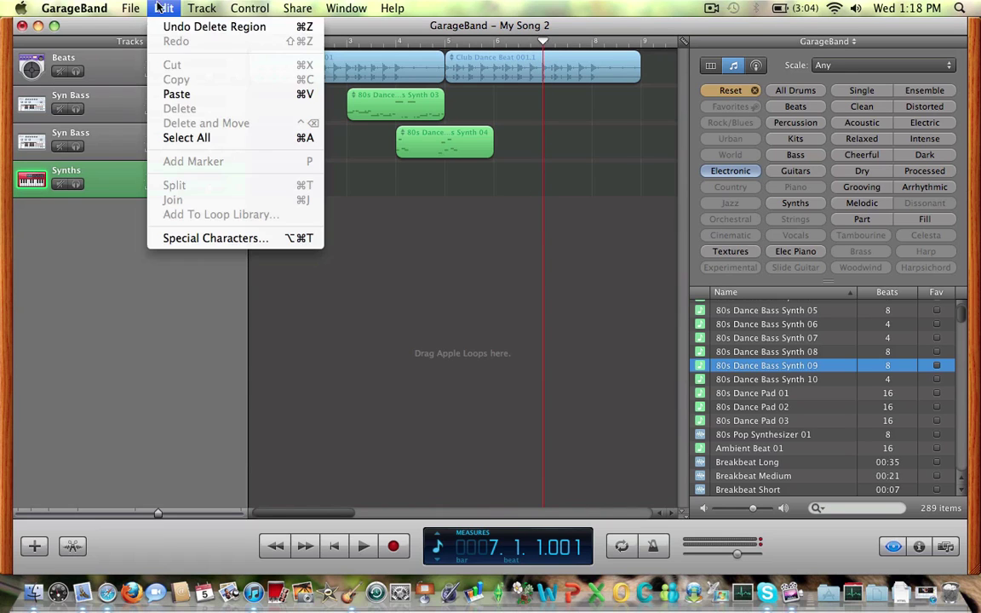
{"action": "left_click", "coordinate": [176, 93]}
{"action": "left_click_drag", "start_coordinate": [560, 188], "coordinate": [481, 189]}
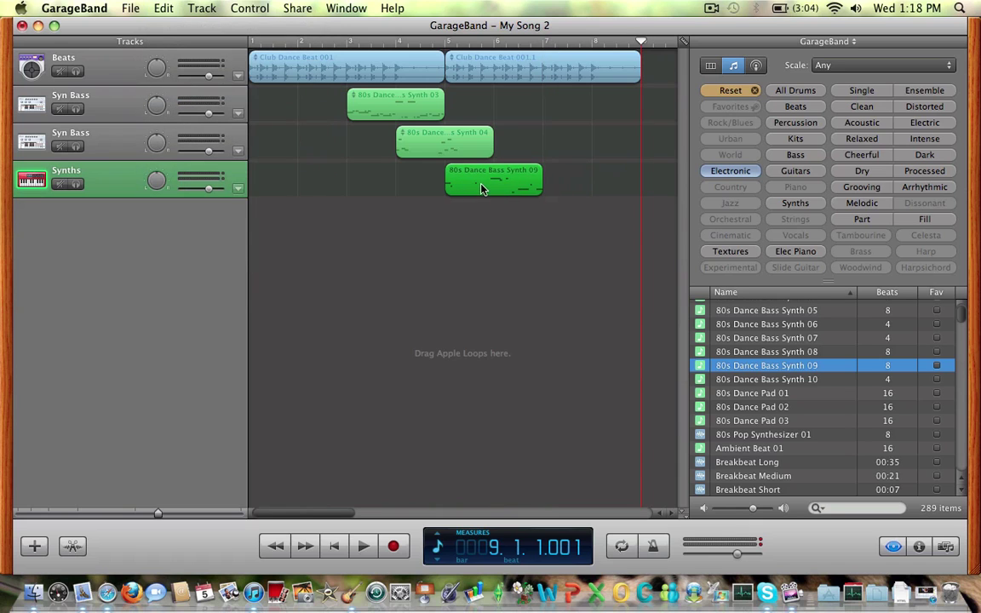
Paste a second copy of the 80s Dance Bass Synth 09 region and move it to bar 7 on the Synths track
{"action": "left_click", "coordinate": [163, 8]}
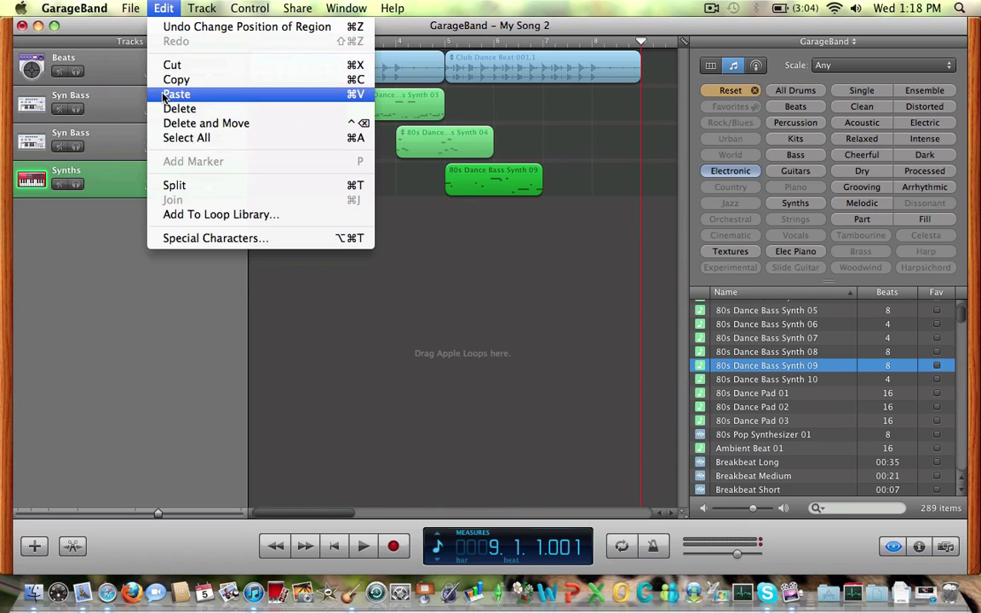
{"action": "left_click", "coordinate": [176, 94]}
{"action": "left_click_drag", "start_coordinate": [603, 177], "coordinate": [560, 179]}
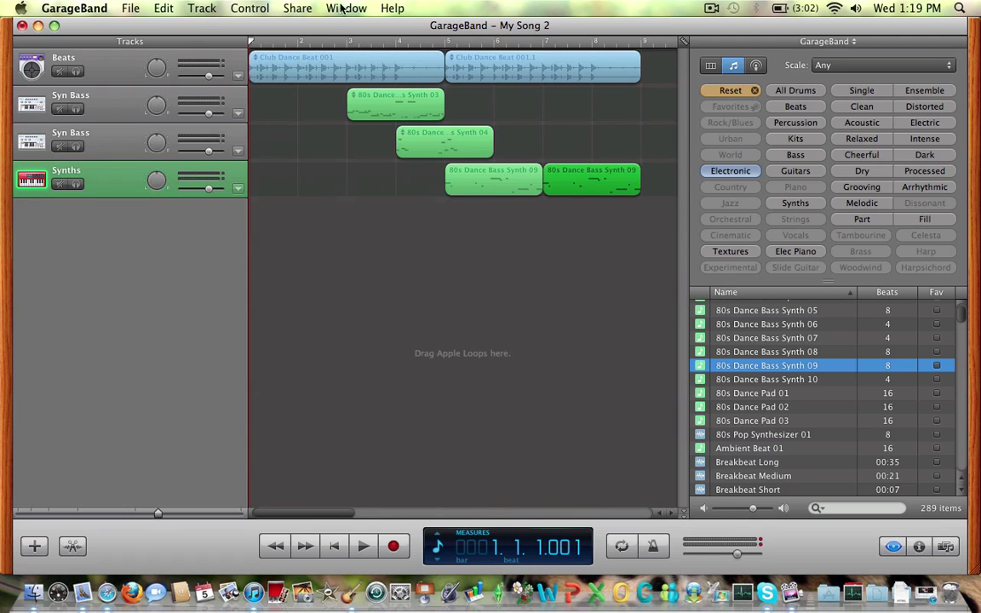
Export the song to disk in CD quality, uncompressed, to the Desktop under the name My Song 2 new
{"action": "left_click", "coordinate": [290, 16]}
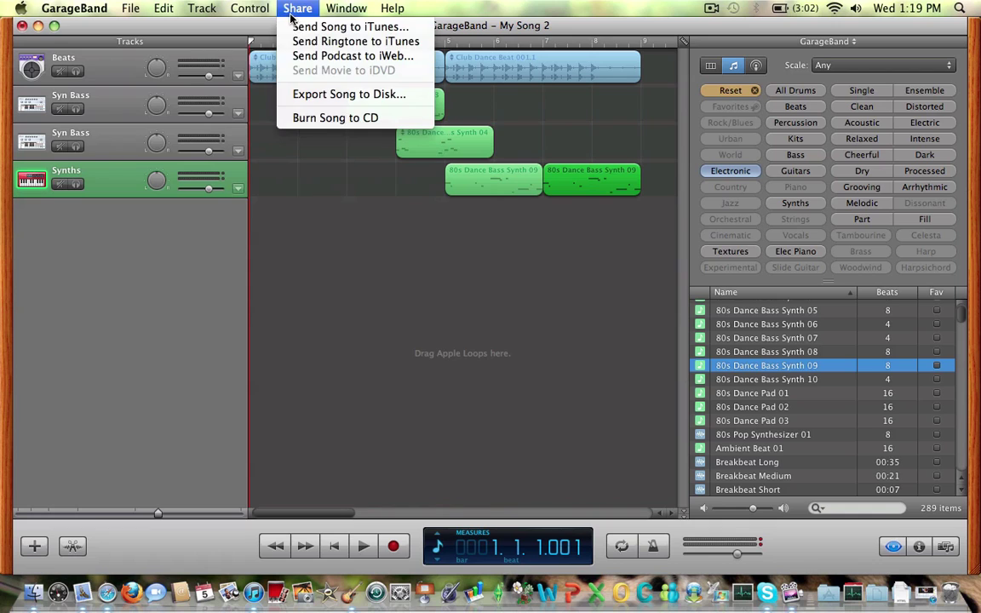
{"action": "left_click", "coordinate": [290, 97]}
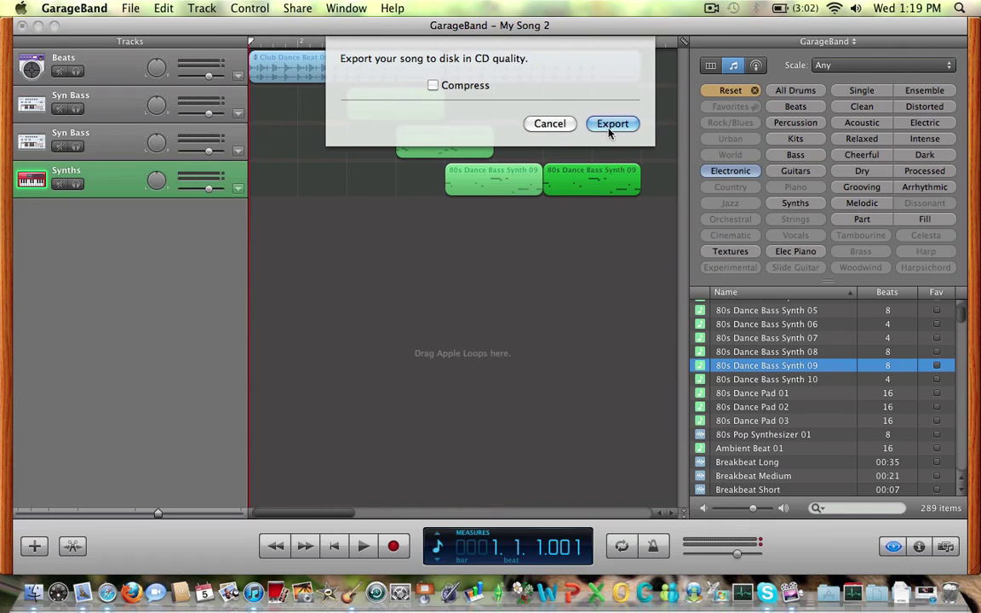
{"action": "left_click", "coordinate": [611, 124]}
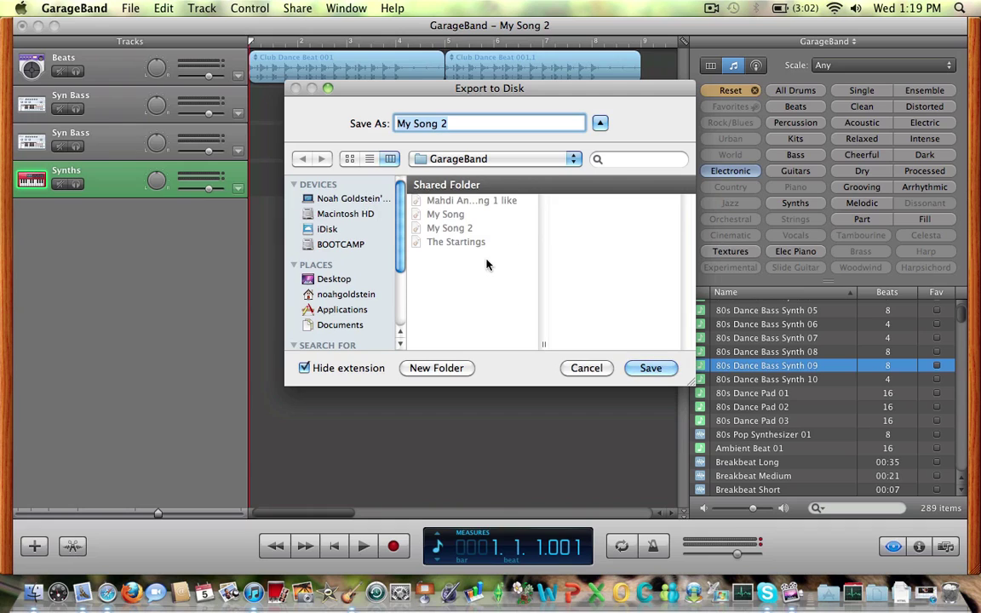
{"action": "left_click", "coordinate": [335, 282]}
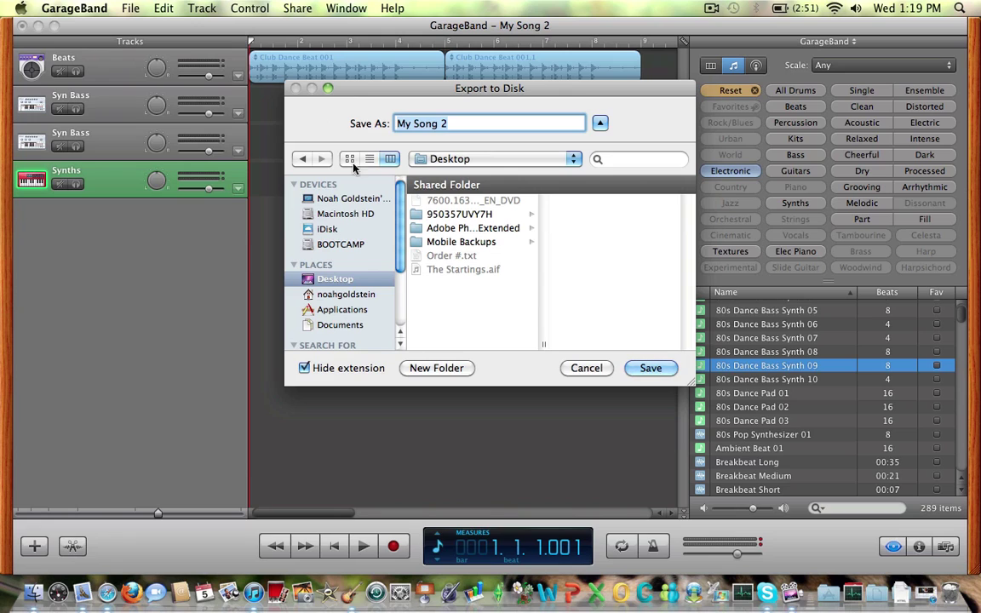
{"action": "left_click", "coordinate": [448, 124]}
{"action": "type", "text": "new"}
{"action": "key", "text": "Return"}
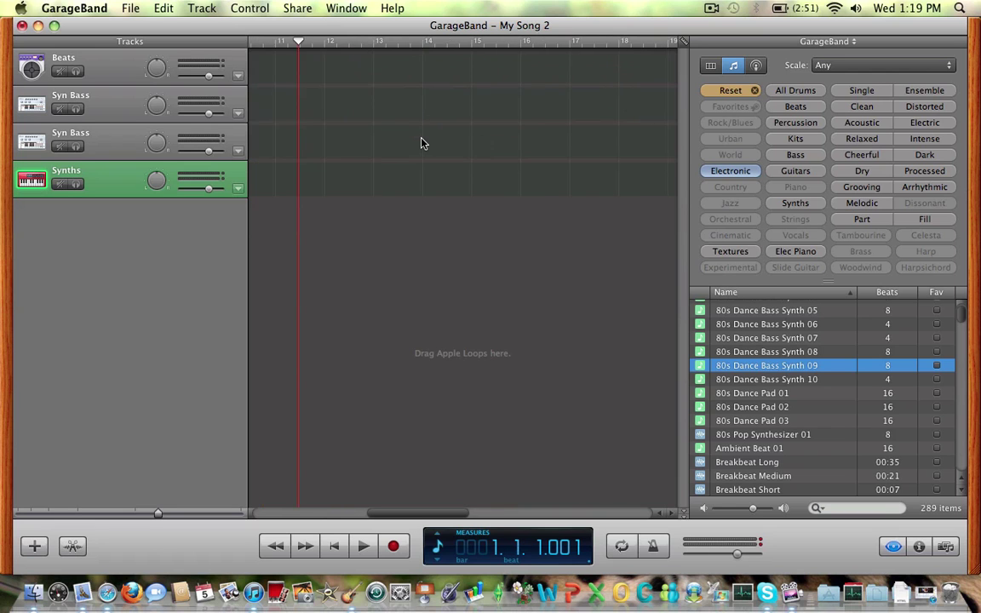
Minimize the project window and play a preview of the exported My Song 2 new.aif on the desktop, then stop it
{"action": "left_click", "coordinate": [38, 25]}
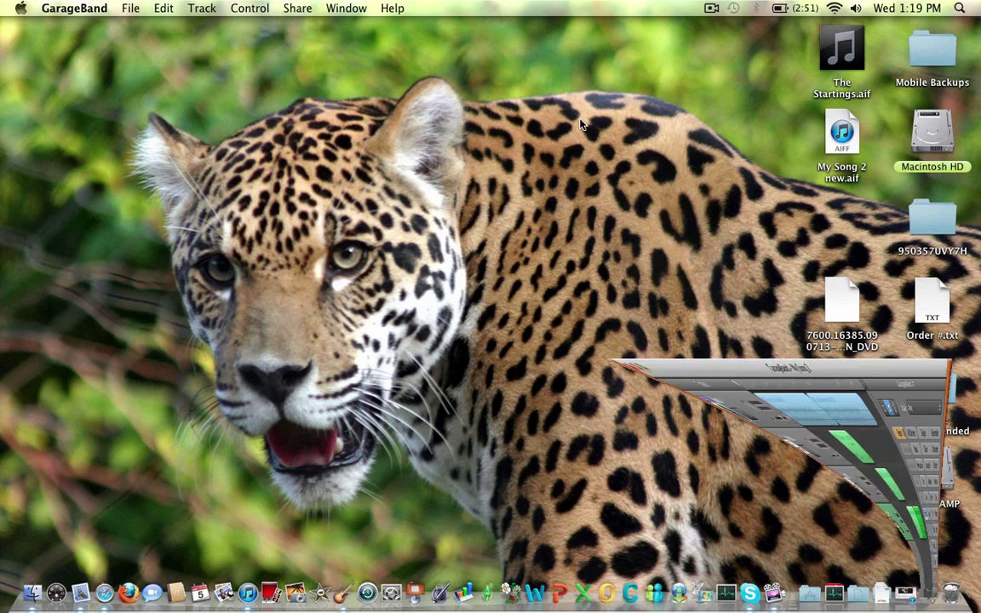
{"action": "mouse_move", "coordinate": [845, 52]}
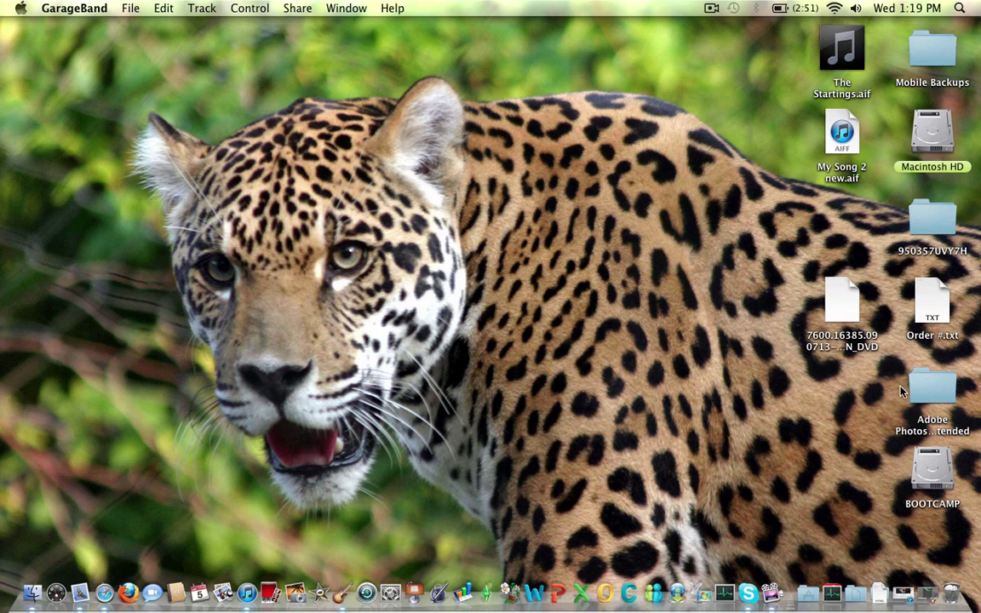
{"action": "left_click", "coordinate": [841, 130]}
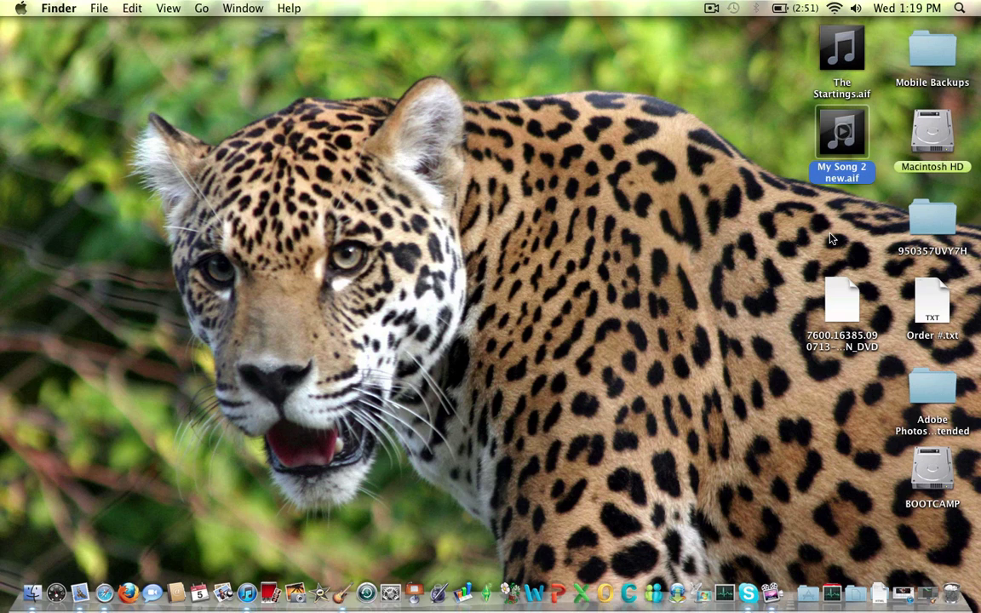
{"action": "left_click", "coordinate": [841, 130]}
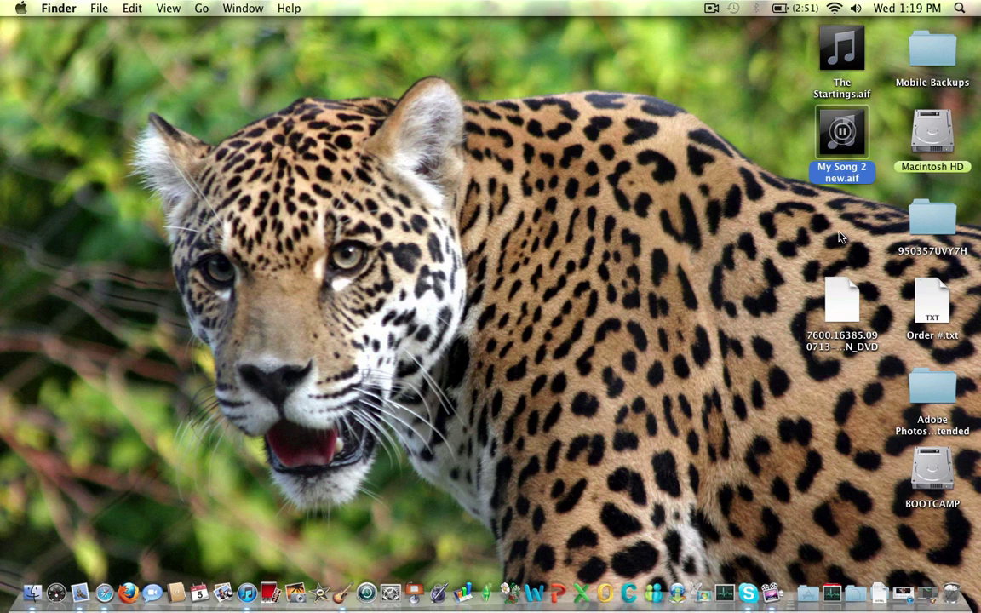
{"action": "left_click", "coordinate": [842, 135]}
{"action": "mouse_move", "coordinate": [856, 38]}
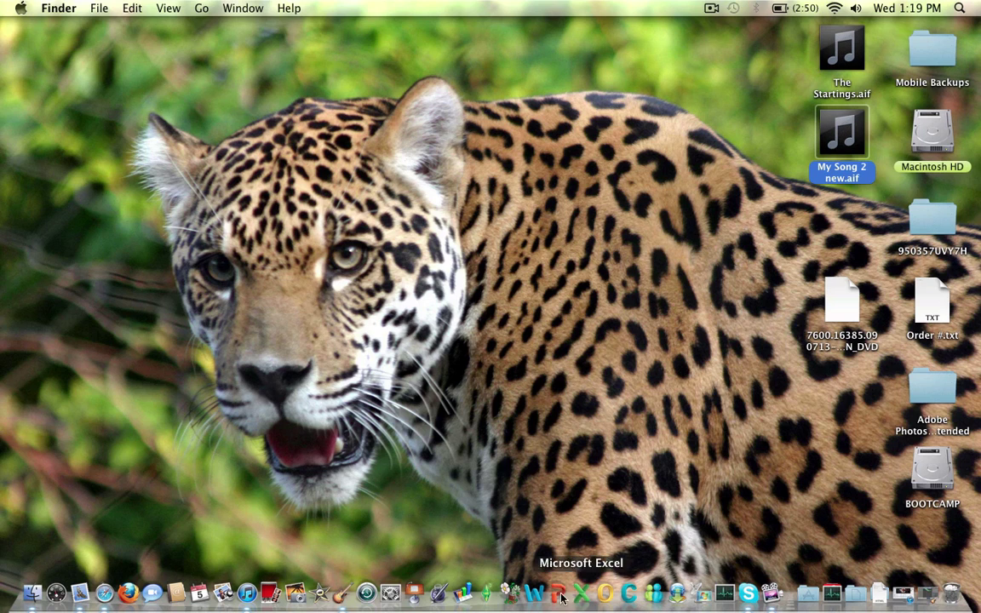
Return to GarageBand's My Song 2 project, reset the loop filters and show the Electronic loops
{"action": "left_click", "coordinate": [344, 596]}
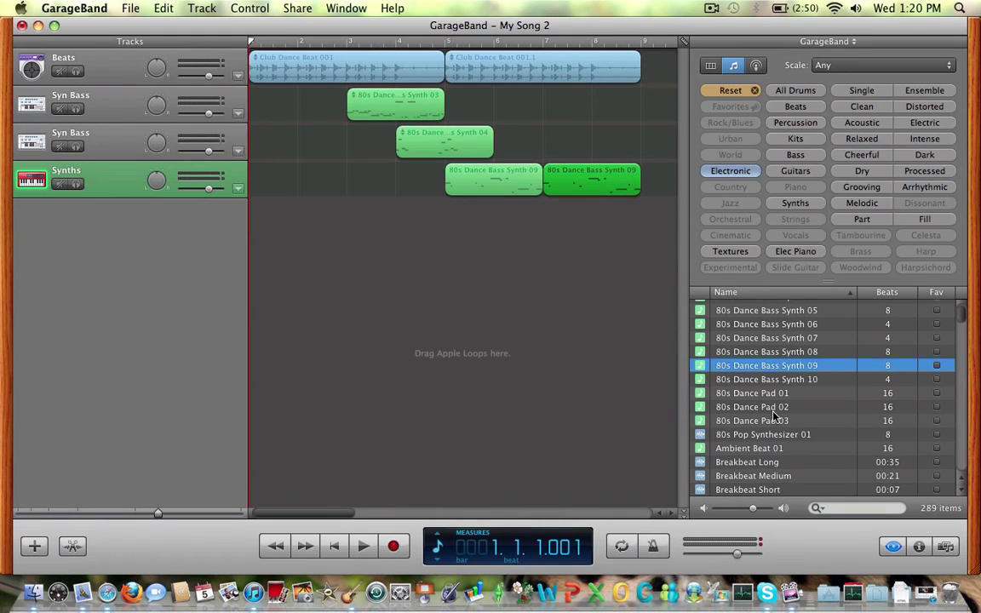
{"action": "left_click", "coordinate": [746, 91]}
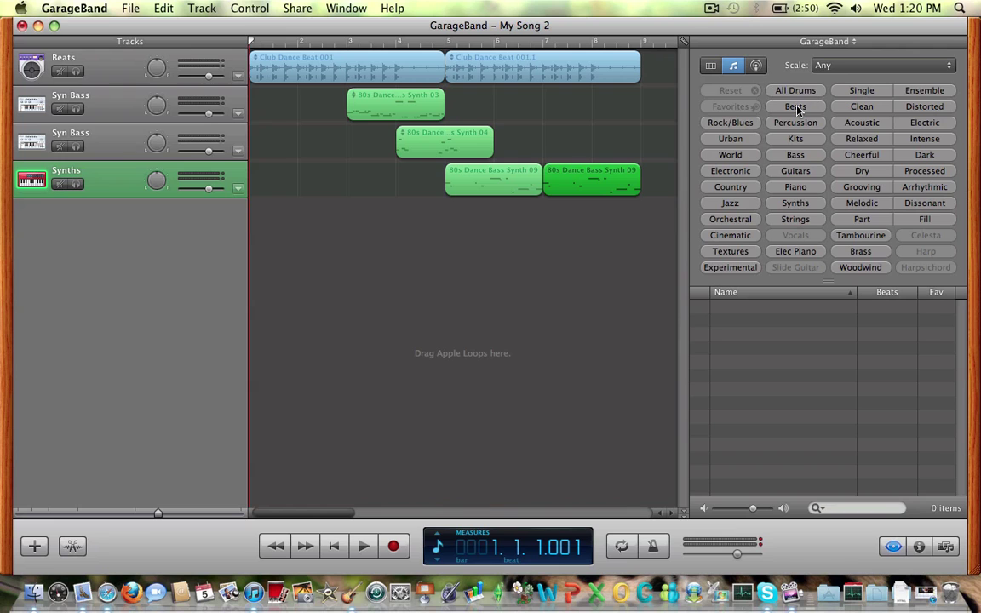
{"action": "left_click", "coordinate": [797, 106]}
{"action": "left_click", "coordinate": [746, 91]}
{"action": "left_click", "coordinate": [722, 173]}
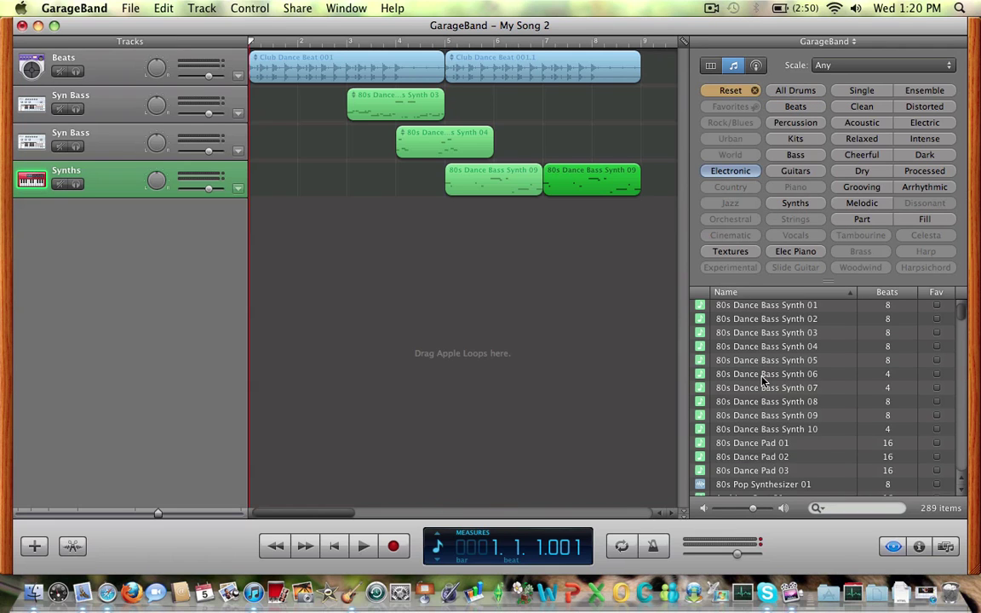
Audition the 80s Dance Pad 01, 02 and 03 loops
{"action": "left_click", "coordinate": [738, 445]}
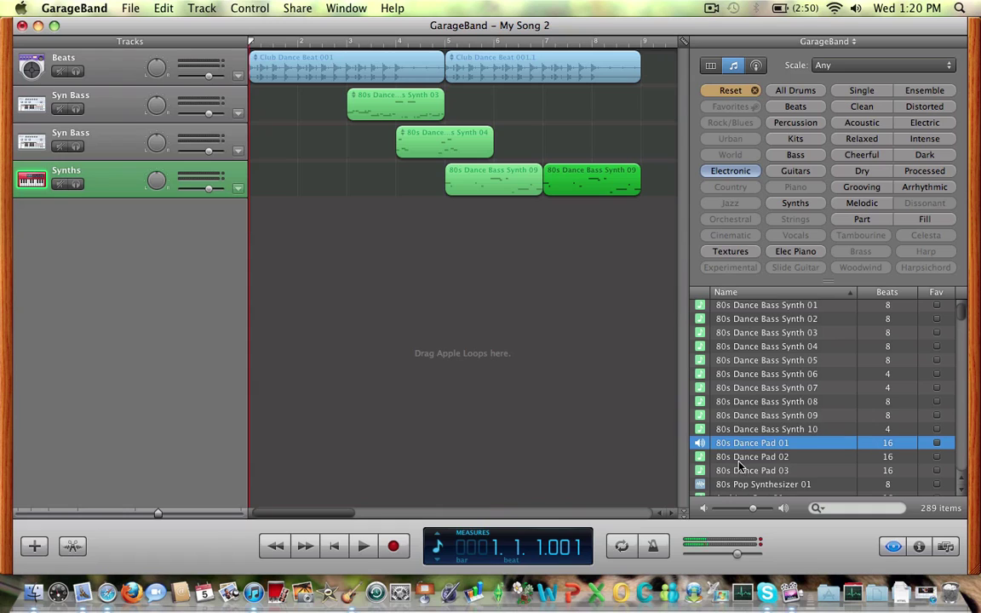
{"action": "left_click", "coordinate": [737, 459]}
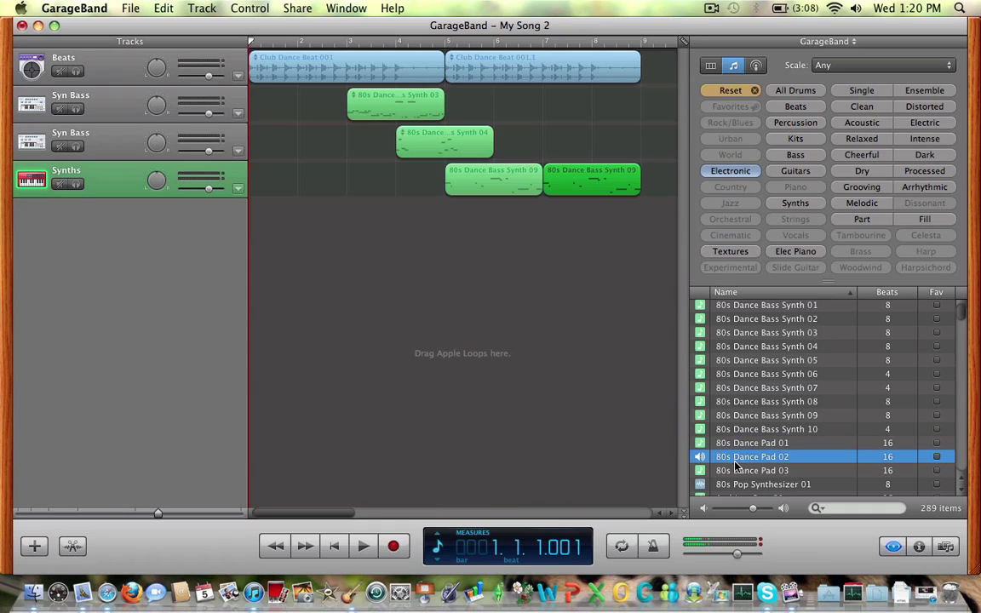
{"action": "left_click", "coordinate": [737, 470]}
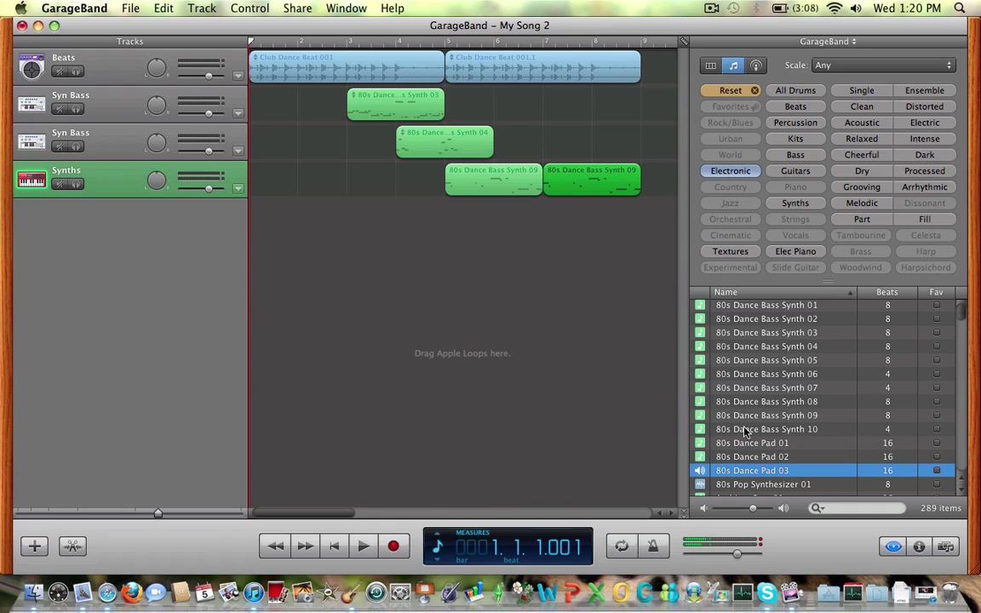
Audition the 80s Dance Bass Synth 10 loop and place it at bar 9 on the Synths track
{"action": "left_click", "coordinate": [737, 430]}
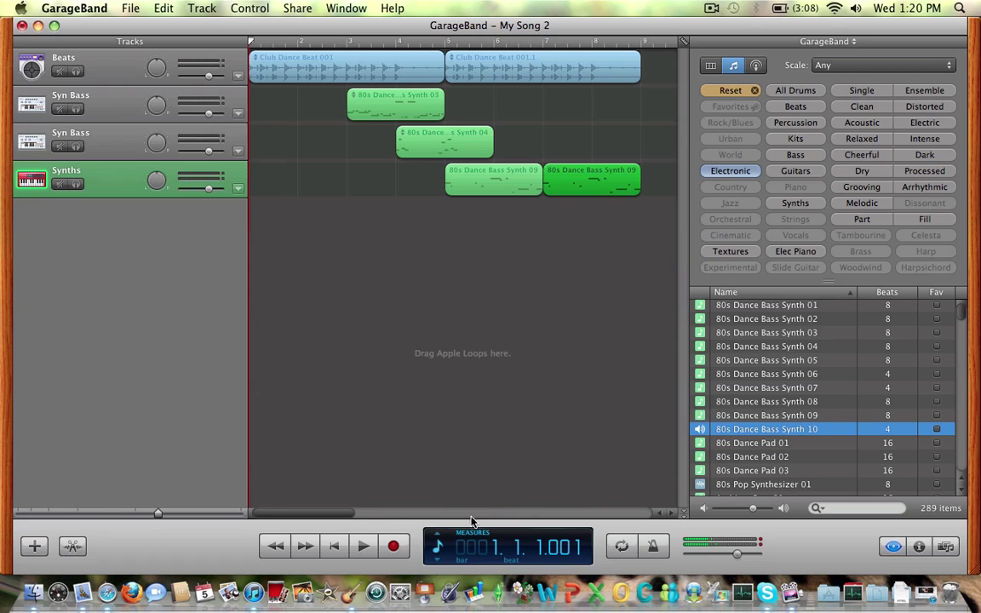
{"action": "scroll", "coordinate": [501, 511], "scroll_direction": "right", "scroll_amount": 6}
{"action": "left_click_drag", "start_coordinate": [700, 429], "coordinate": [405, 179]}
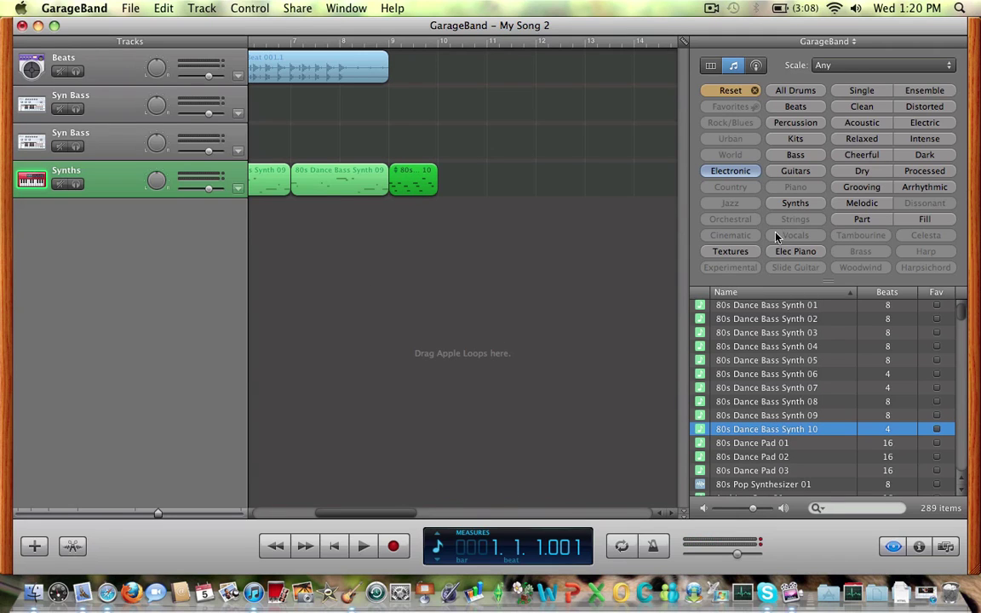
Reset the loop filters, view the Synths track's instrument info and return to the loop browser
{"action": "left_click", "coordinate": [730, 90]}
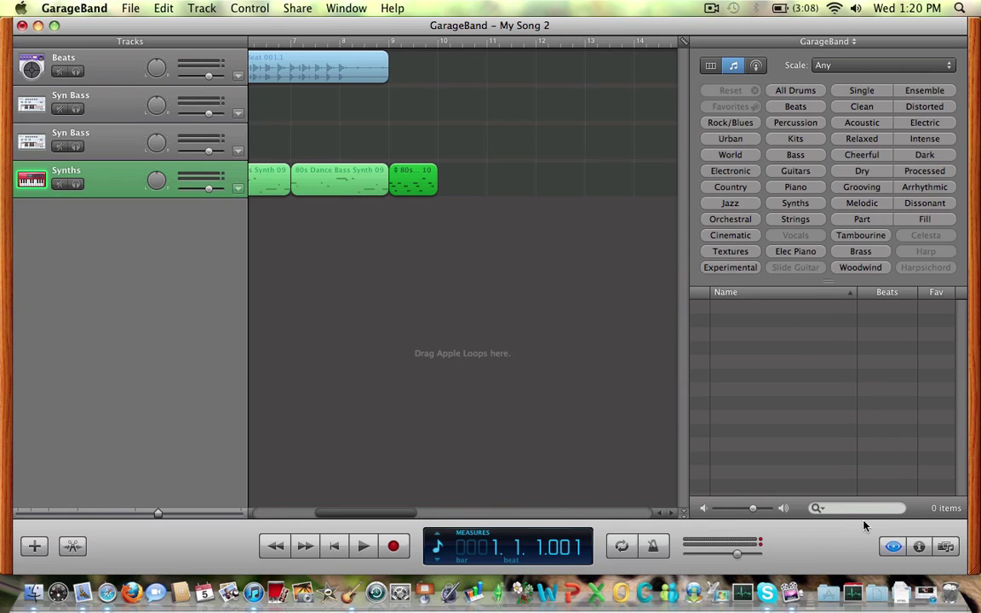
{"action": "left_click", "coordinate": [920, 546]}
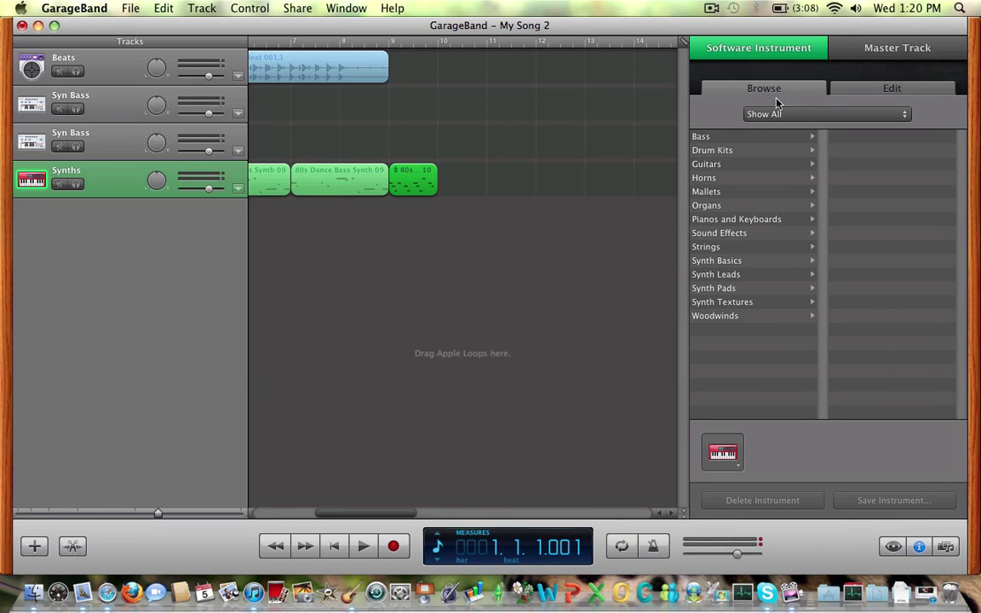
{"action": "left_click", "coordinate": [893, 547]}
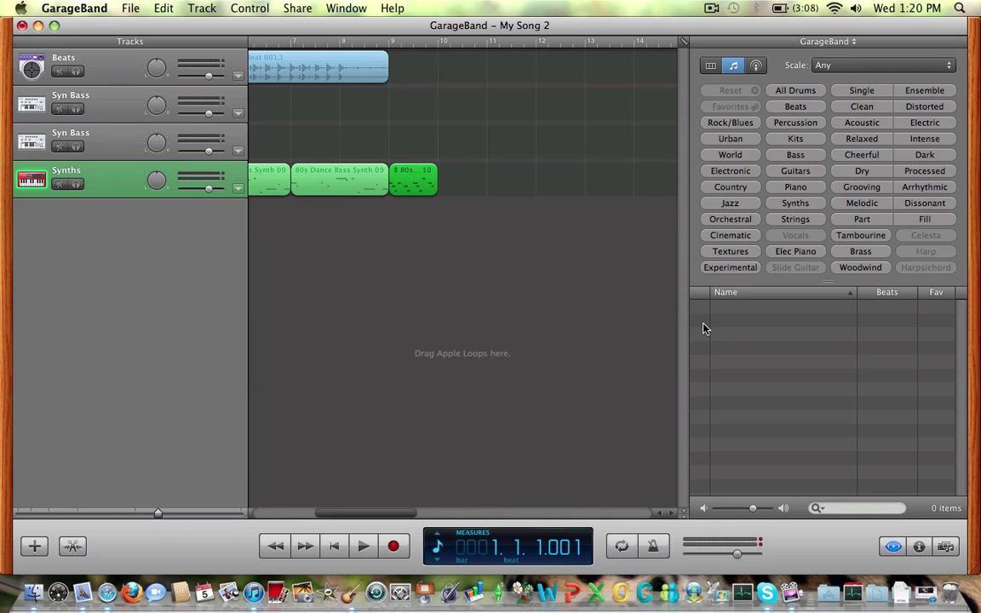
{"action": "left_click_drag", "start_coordinate": [414, 513], "coordinate": [335, 514]}
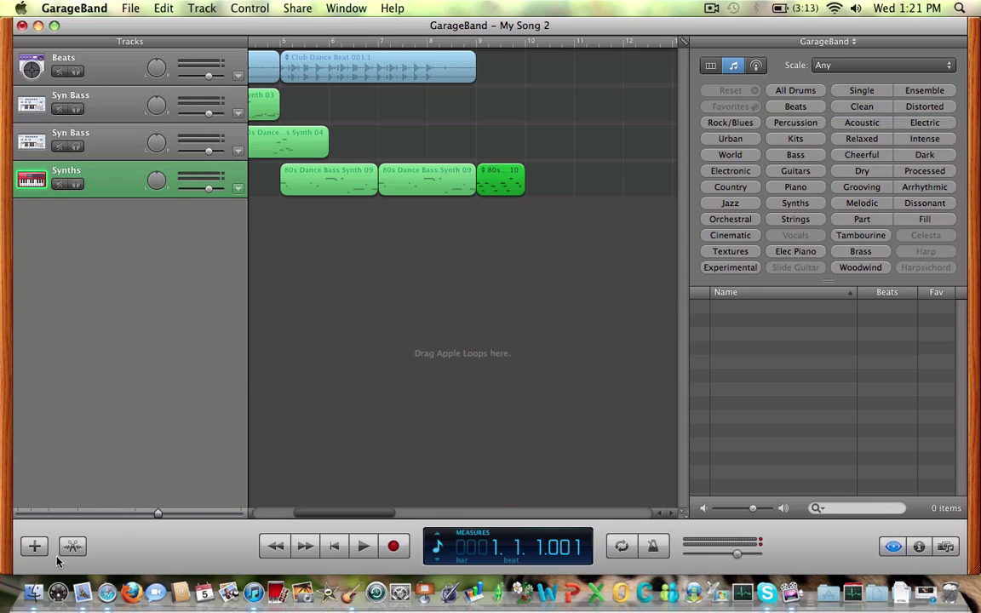
Switch to Safari, open YouTube and search for mntracks, restricting the results to channels
{"action": "left_click", "coordinate": [106, 593]}
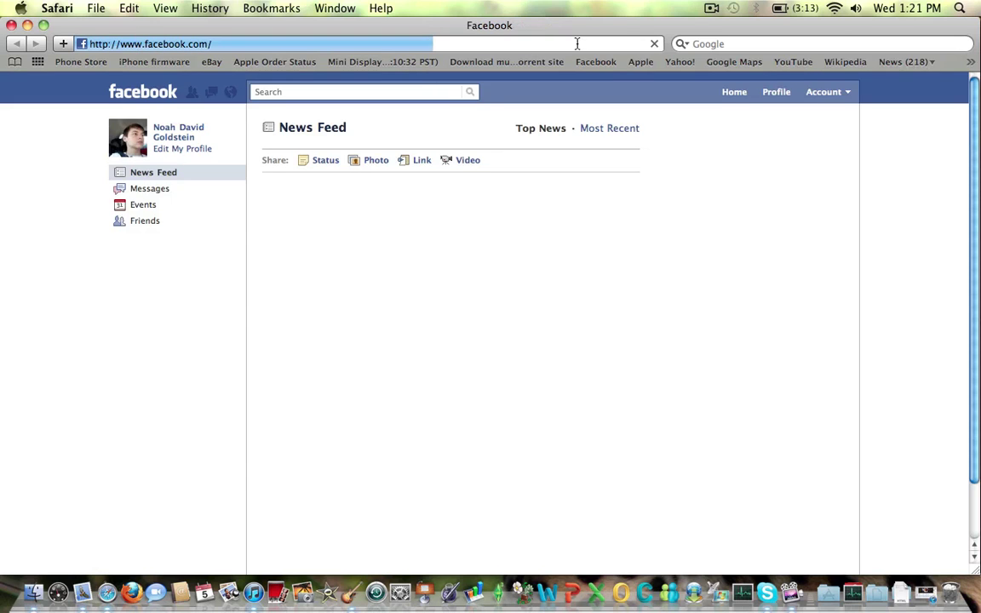
{"action": "left_click", "coordinate": [795, 63]}
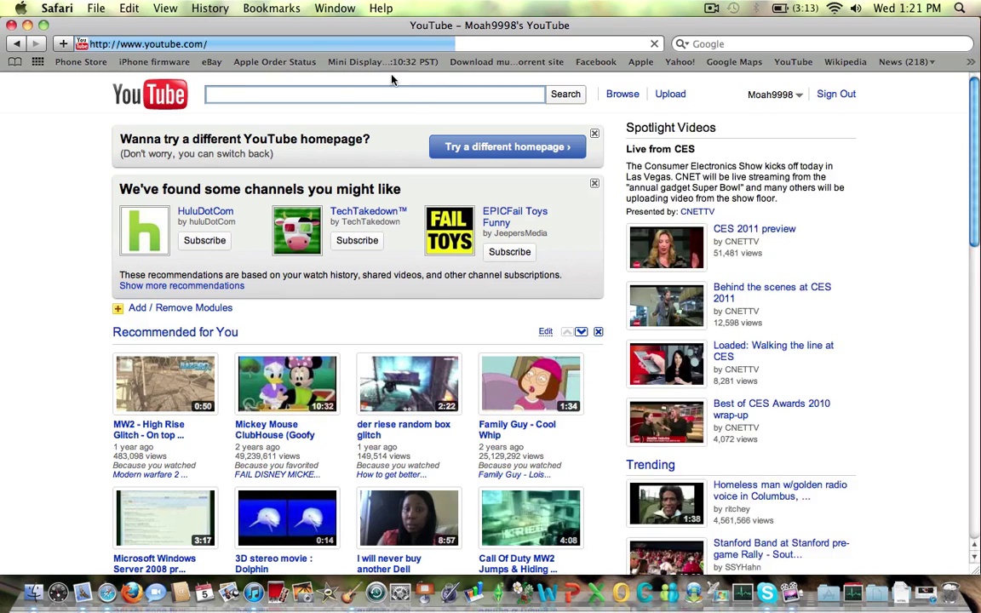
{"action": "left_click", "coordinate": [332, 100]}
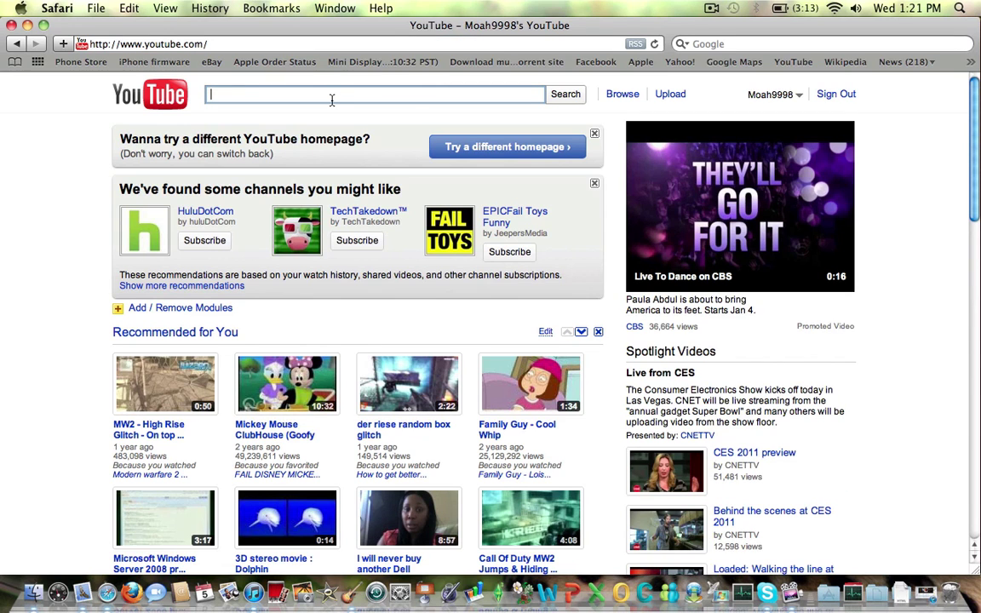
{"action": "type", "text": "mnt"}
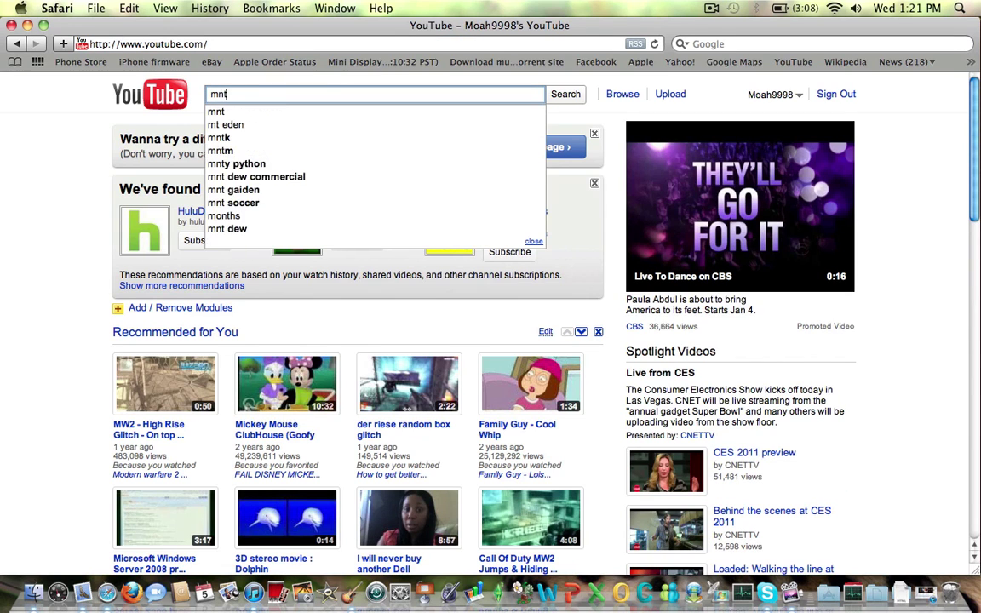
{"action": "type", "text": "racks"}
{"action": "key", "text": "Return"}
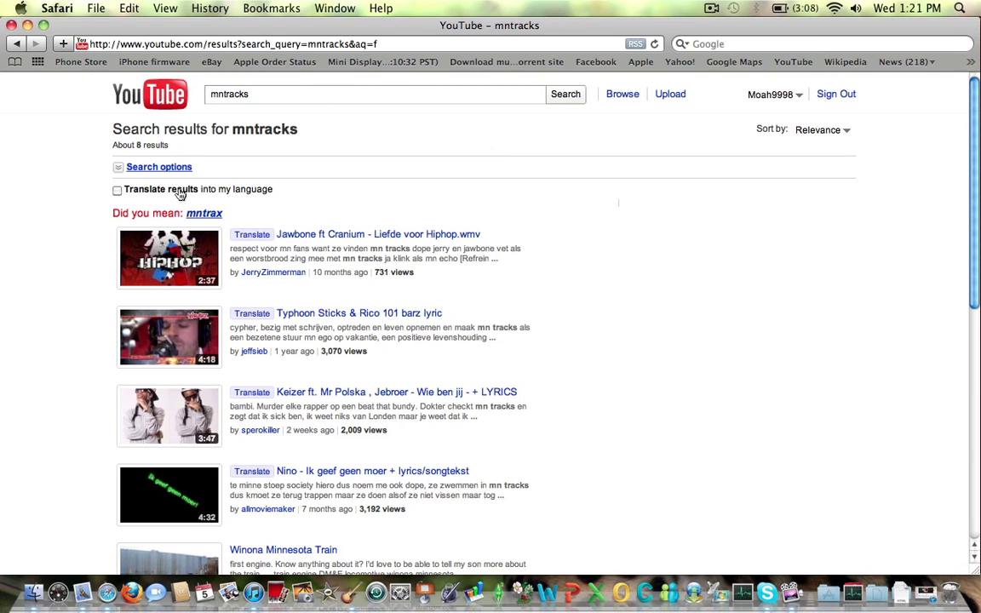
{"action": "left_click", "coordinate": [138, 167]}
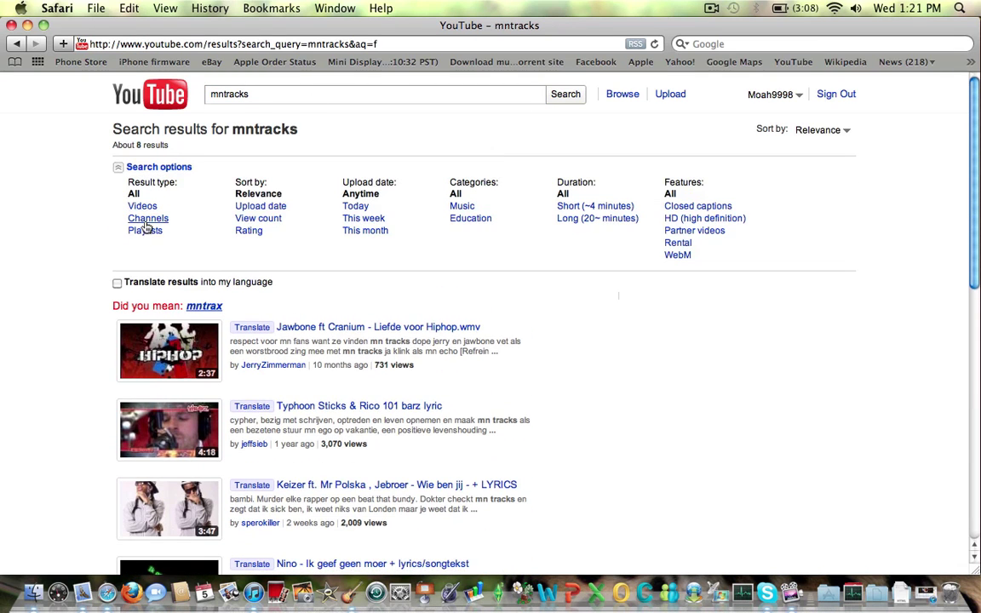
{"action": "left_click", "coordinate": [147, 218]}
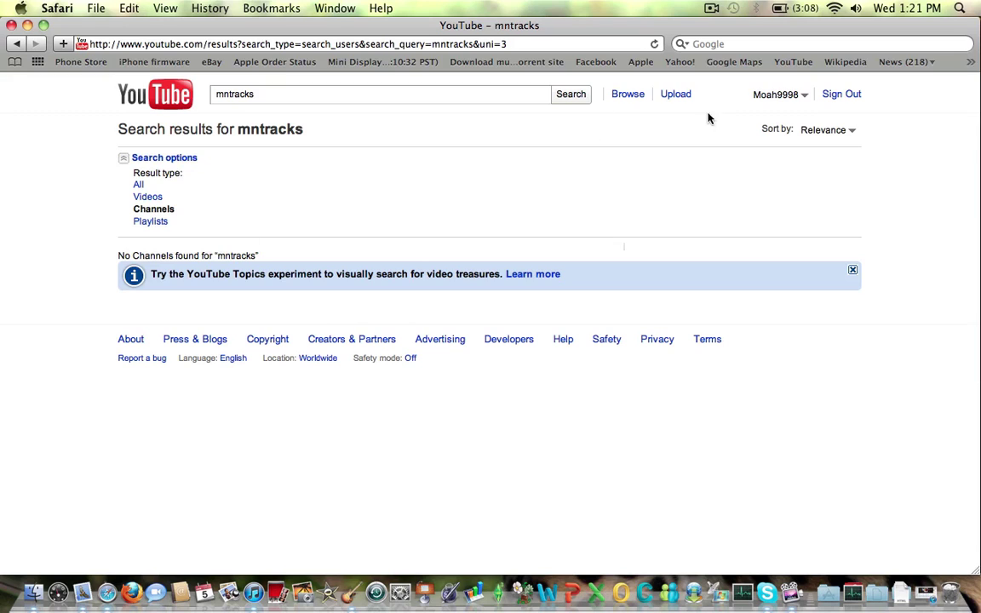
Open the friends list of the signed-in account's channel, view the mntracks channel from it, and close the browser window
{"action": "left_click", "coordinate": [796, 95]}
{"action": "left_click", "coordinate": [710, 116]}
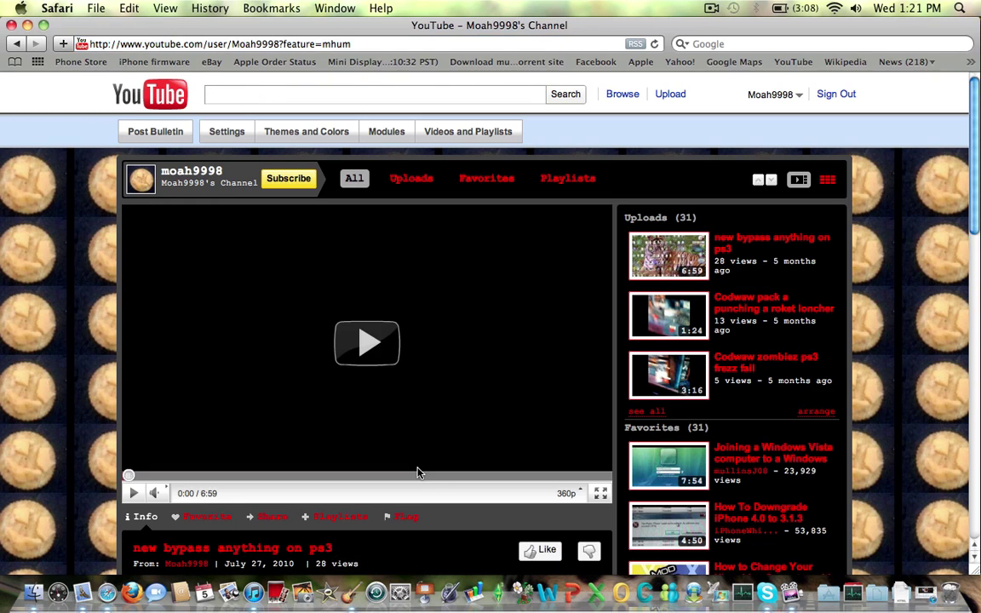
{"action": "scroll", "coordinate": [415, 468], "scroll_direction": "down", "scroll_amount": 6}
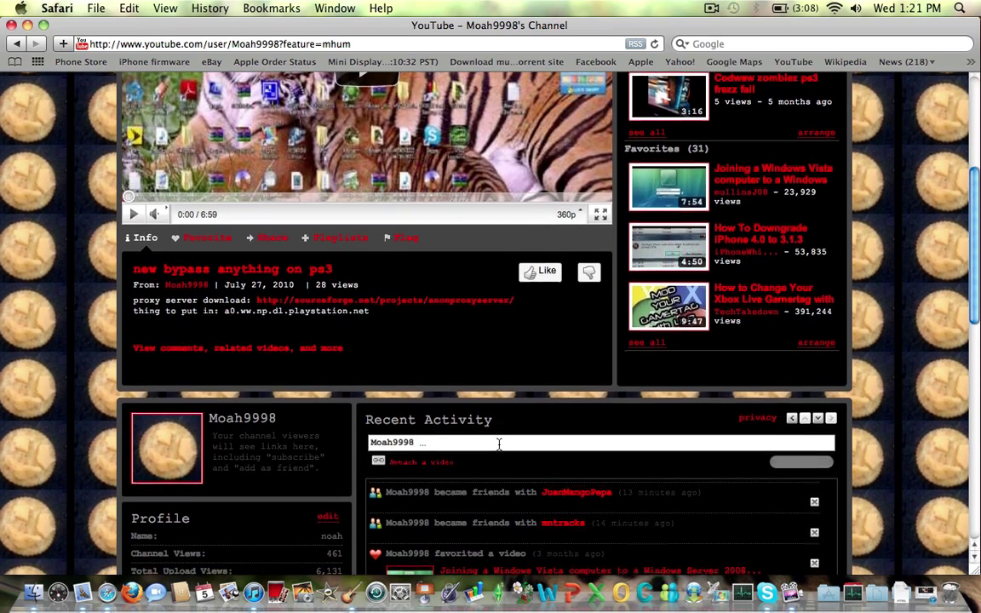
{"action": "scroll", "coordinate": [499, 444], "scroll_direction": "down", "scroll_amount": 10}
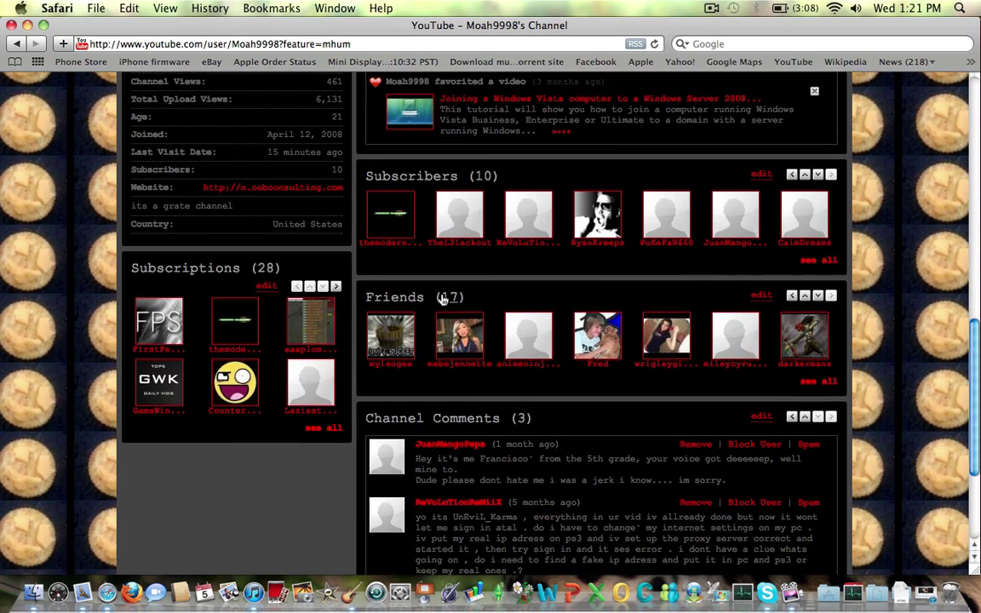
{"action": "left_click", "coordinate": [441, 299]}
{"action": "mouse_move", "coordinate": [372, 301]}
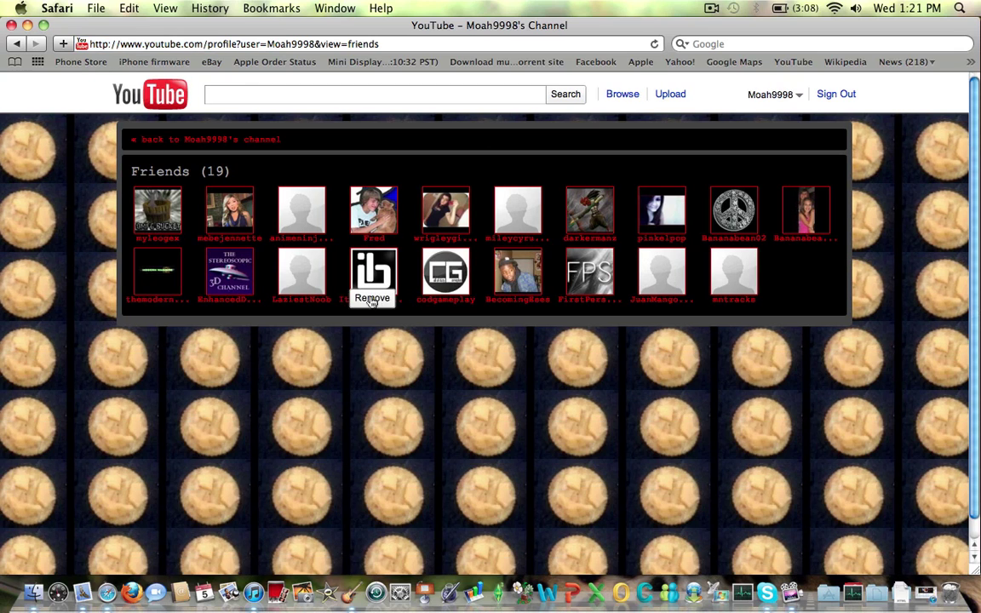
{"action": "left_click", "coordinate": [741, 268]}
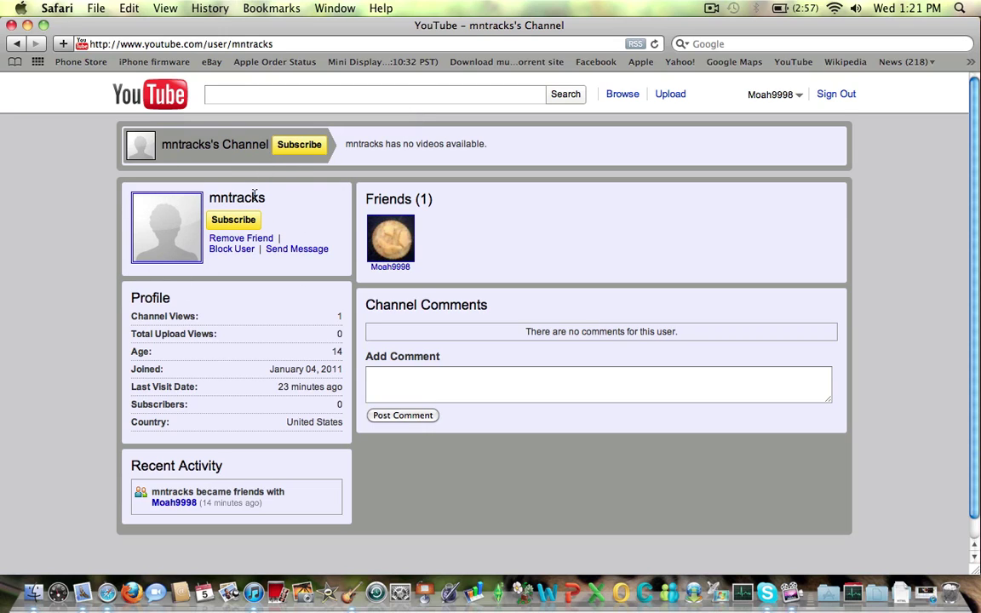
{"action": "left_click", "coordinate": [11, 25]}
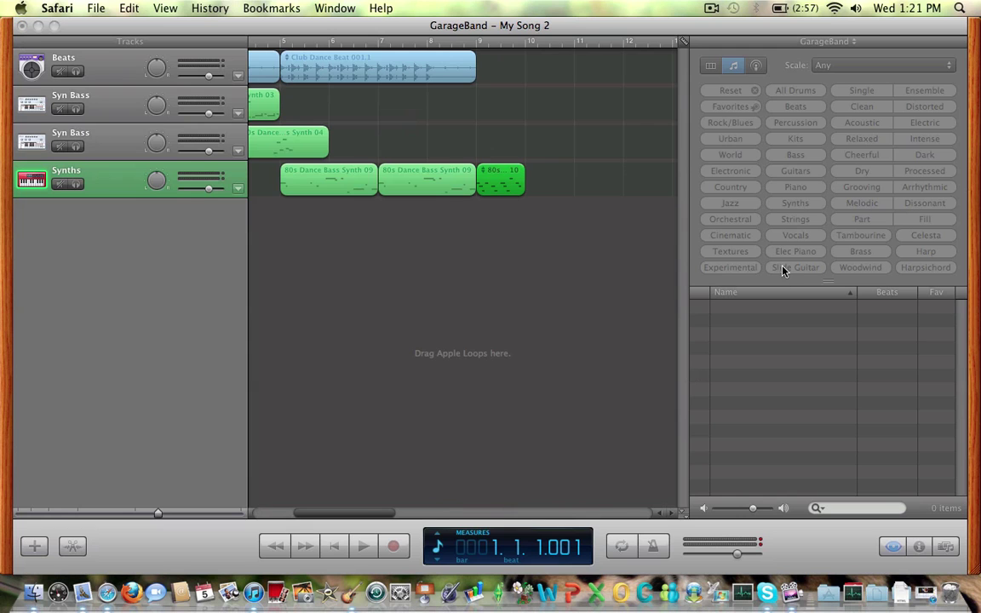
Switch back to GarageBand, play the arrangement from about bar 5 past the last loop, and return the playhead to the start
{"action": "left_click", "coordinate": [309, 44]}
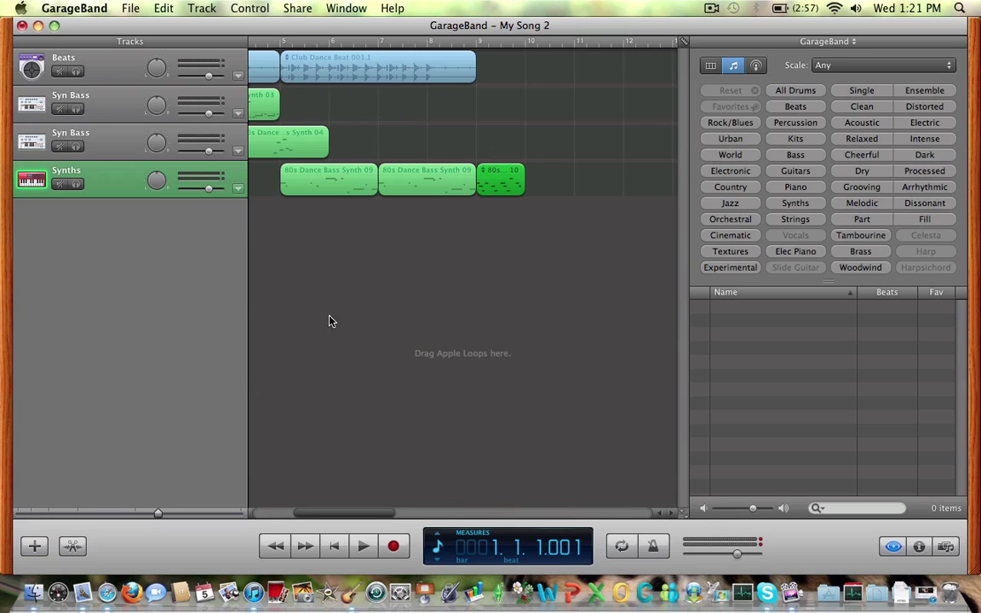
{"action": "left_click", "coordinate": [292, 42]}
{"action": "left_click", "coordinate": [366, 556]}
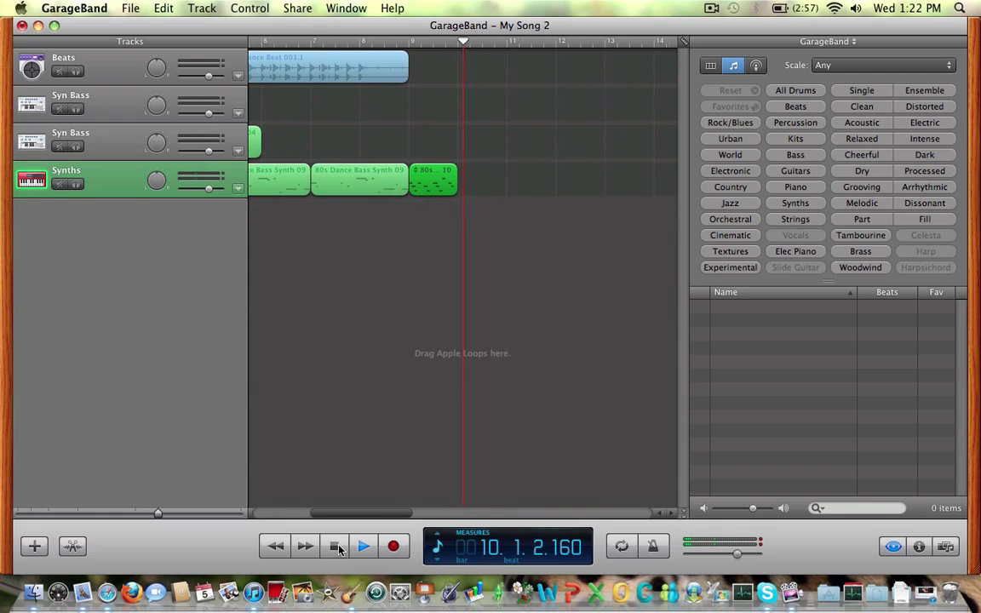
{"action": "left_click", "coordinate": [336, 548]}
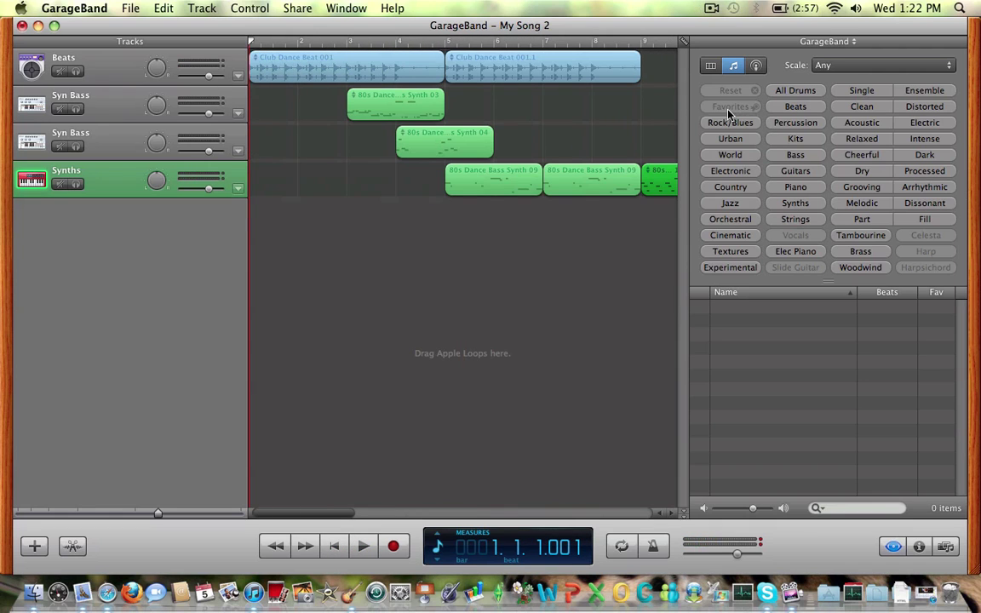
Save My Song 2 and review the available options for sharing the song
{"action": "left_click", "coordinate": [130, 9]}
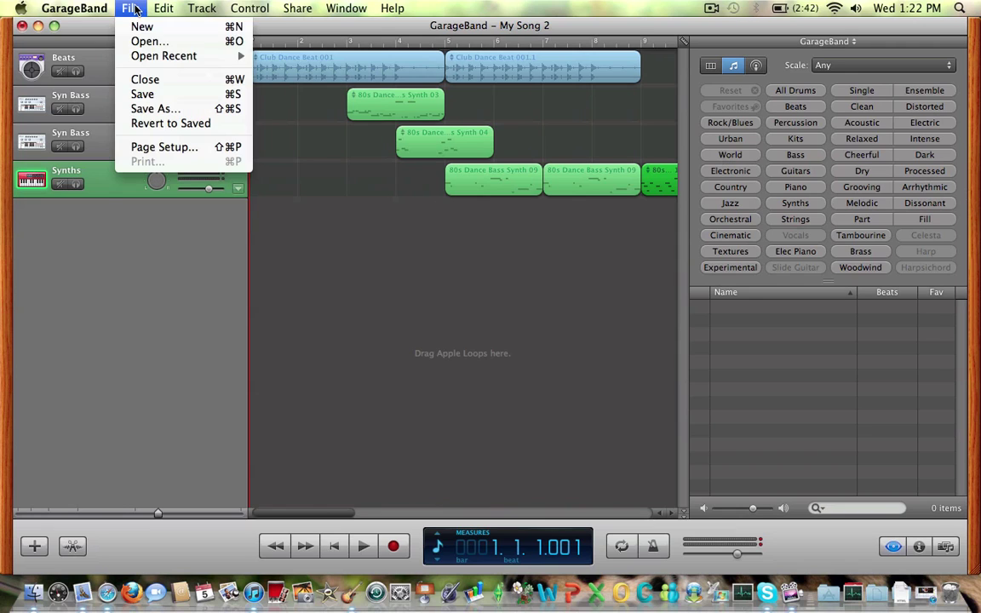
{"action": "left_click", "coordinate": [137, 100]}
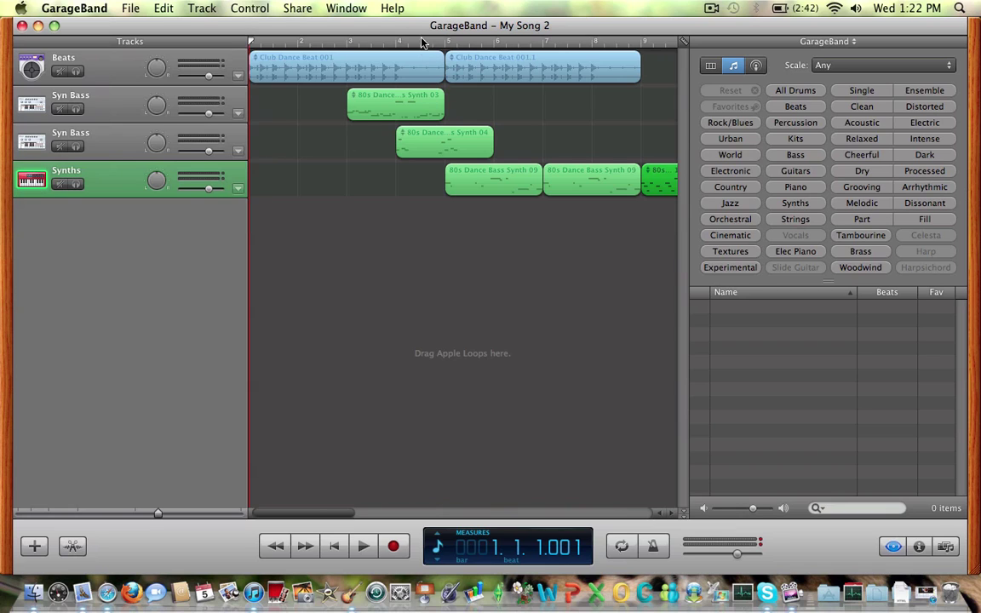
{"action": "left_click", "coordinate": [296, 8]}
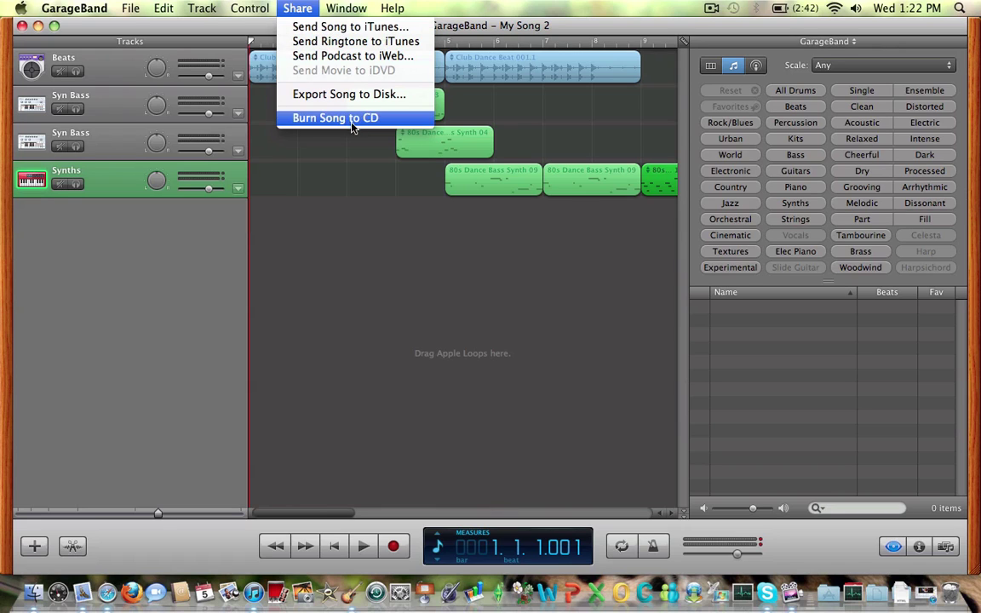
{"action": "left_click", "coordinate": [297, 8]}
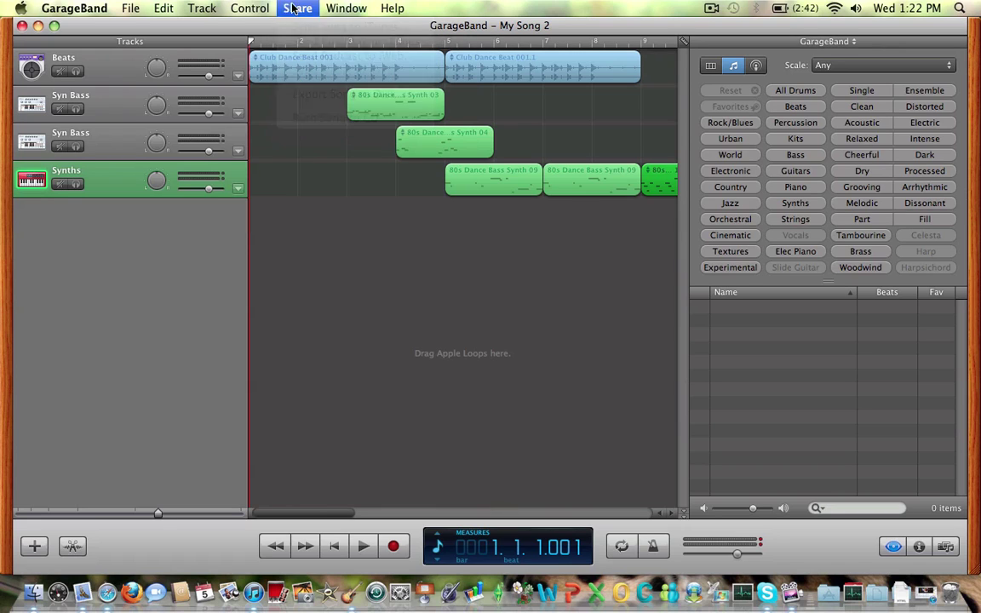
{"action": "left_click", "coordinate": [711, 8]}
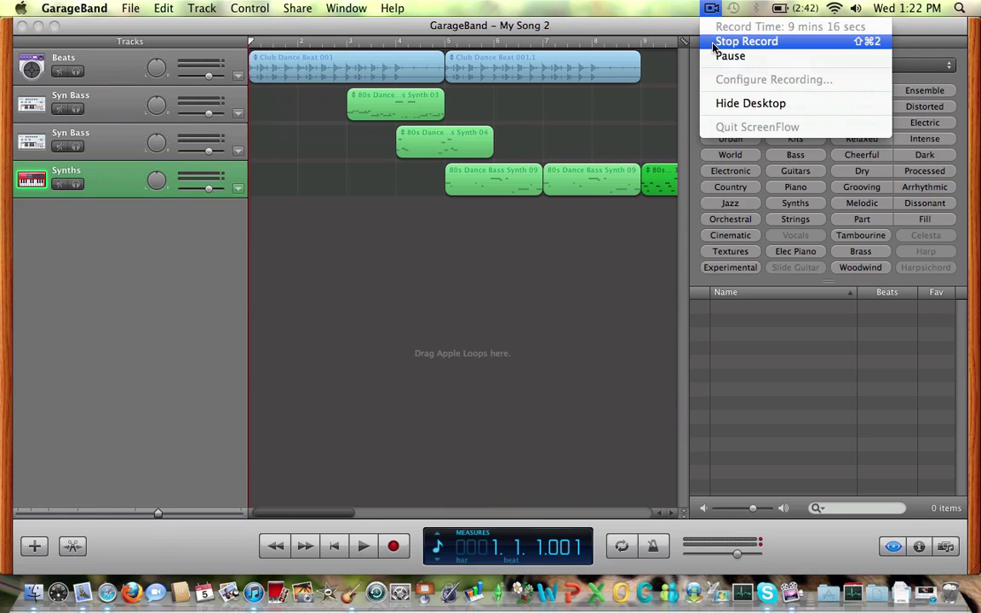